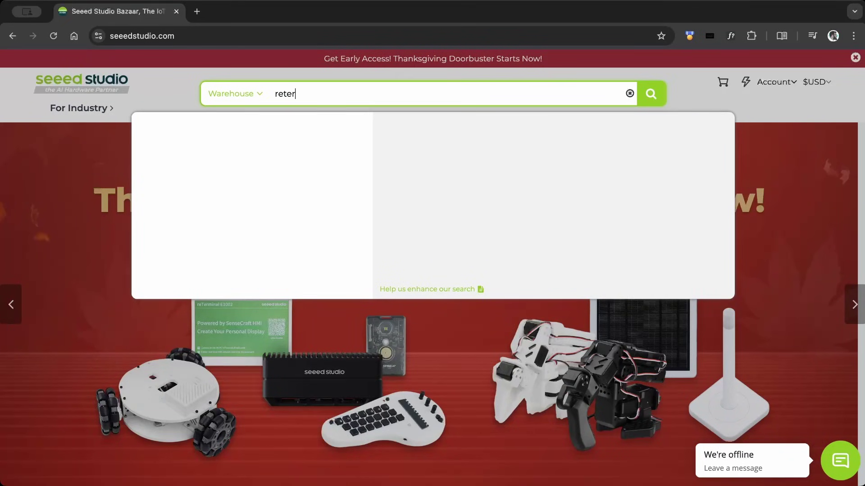
Step: Open the reTerminal E1002 product page and jump to its Specification and Hardware Overview sections
{"action": "left_click", "coordinate": [483, 185]}
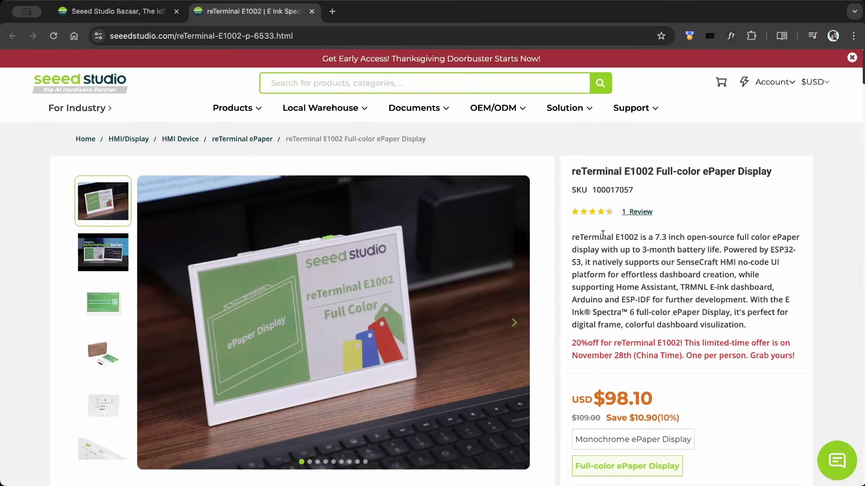
{"action": "scroll", "coordinate": [371, 292], "scroll_direction": "down", "scroll_amount": 15}
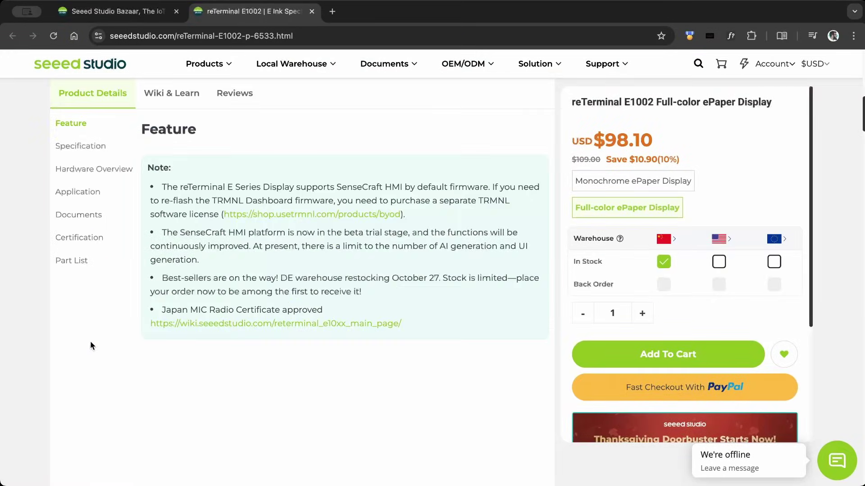
{"action": "left_click", "coordinate": [96, 149]}
{"action": "left_click", "coordinate": [119, 170]}
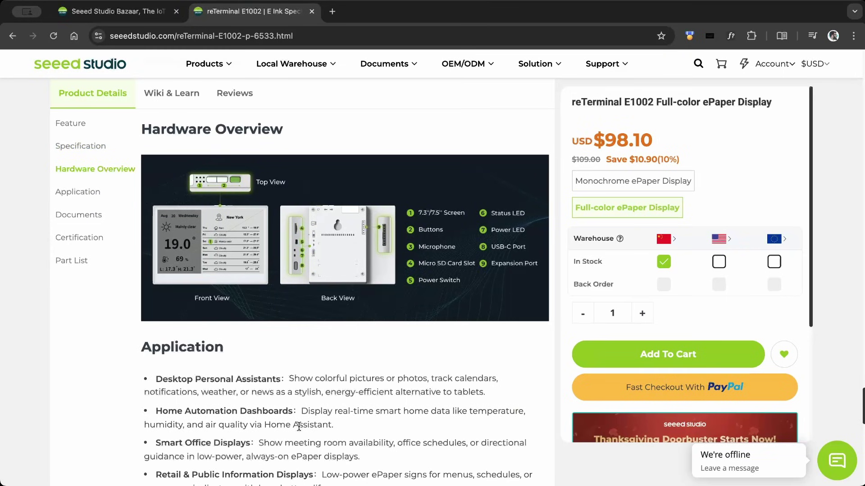
Step: Jump to the product's Application section and scroll further down the page
{"action": "left_click", "coordinate": [96, 192]}
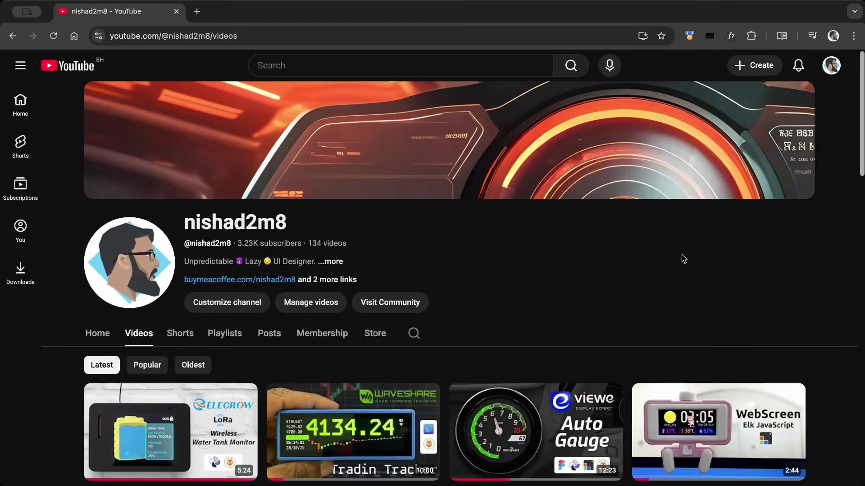
{"action": "scroll", "coordinate": [810, 228], "scroll_direction": "down", "scroll_amount": 3}
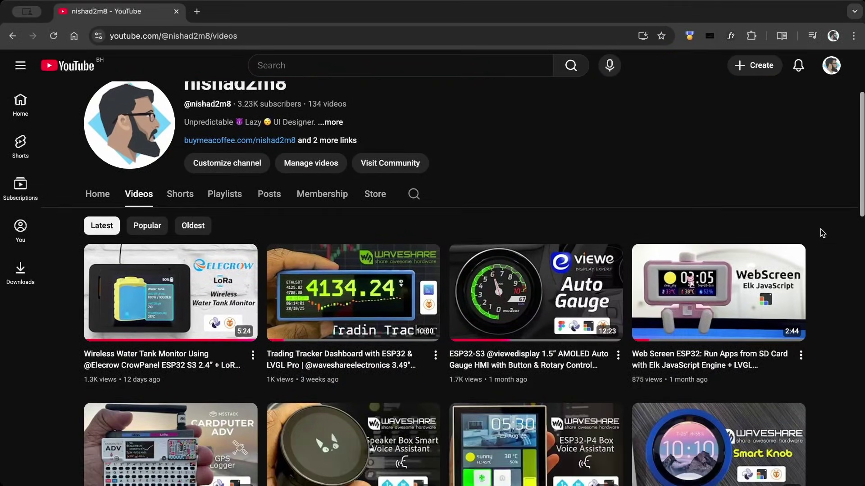
{"action": "scroll", "coordinate": [821, 230], "scroll_direction": "down", "scroll_amount": 5}
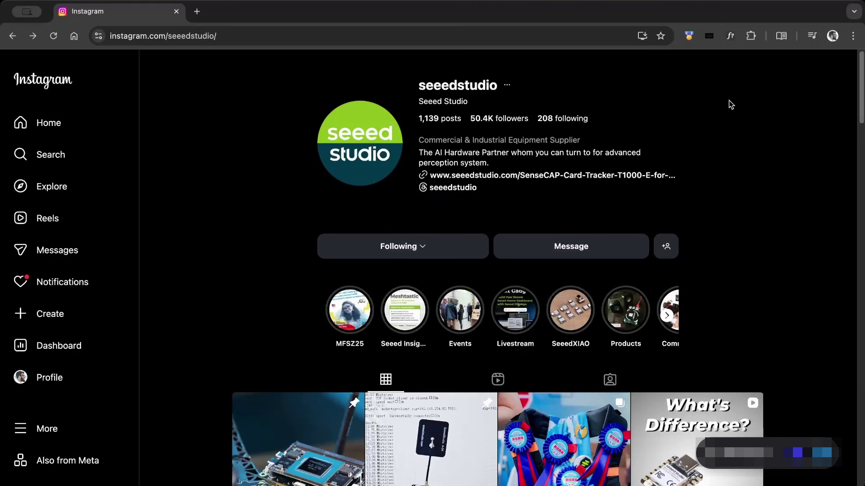
{"action": "scroll", "coordinate": [768, 135], "scroll_direction": "down", "scroll_amount": 10}
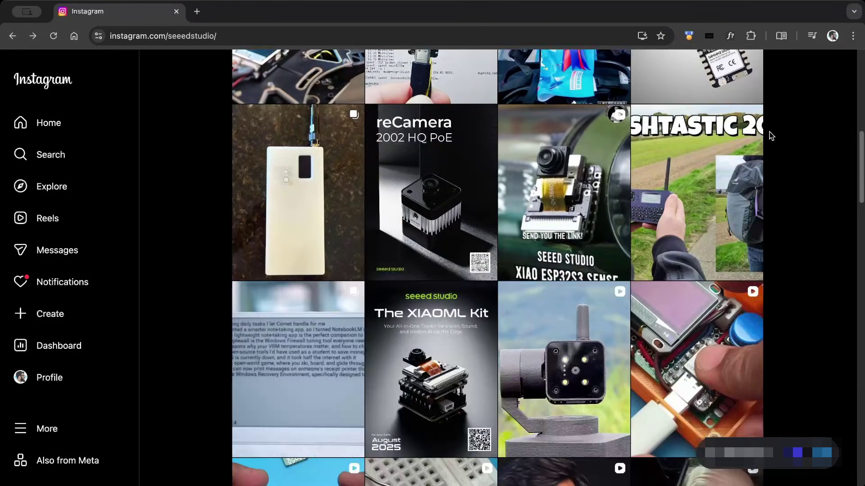
Step: Open the E1002 giveaway post, read the SenseCraft HMI v1.1.0 release notes, and dismiss them
{"action": "left_click", "coordinate": [422, 257]}
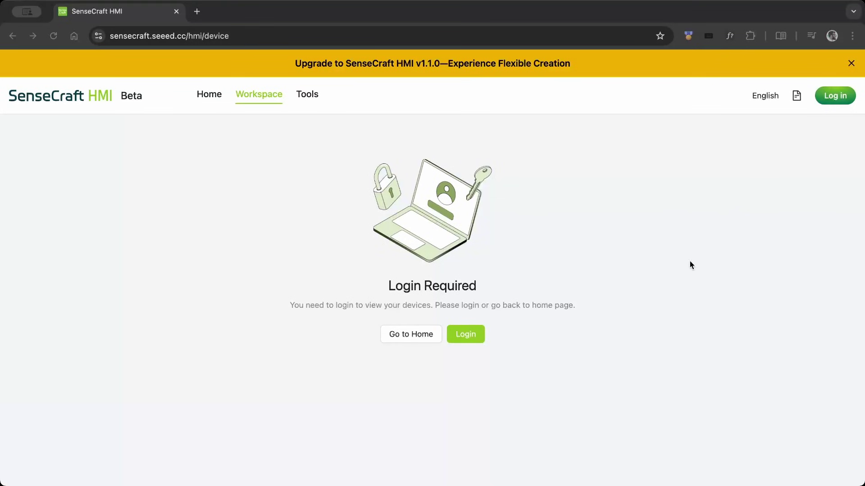
{"action": "left_click", "coordinate": [521, 66]}
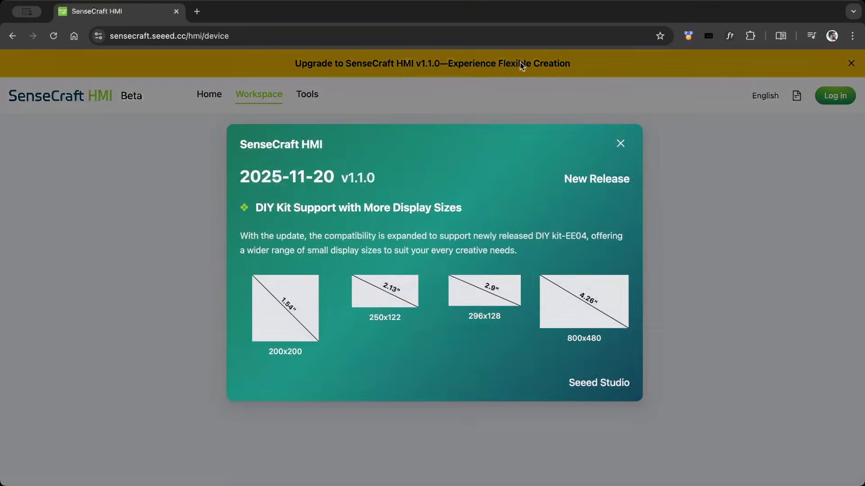
{"action": "left_click", "coordinate": [623, 146]}
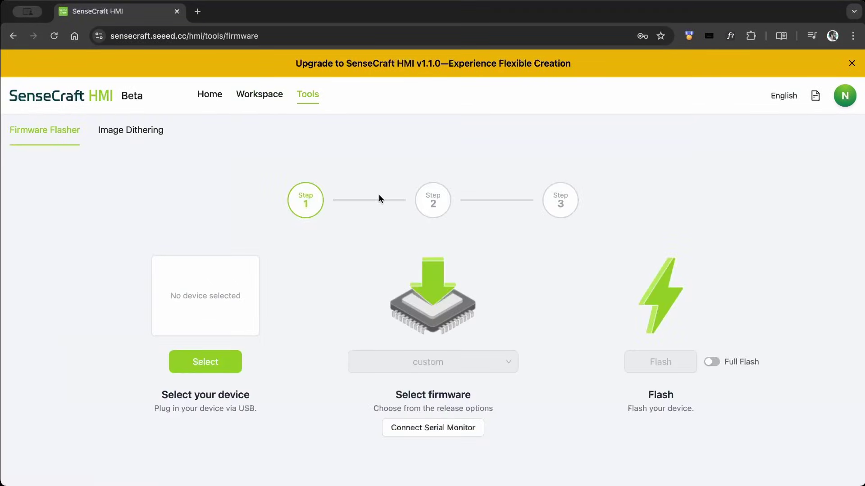
Step: In Firmware Flasher, pick reTerminal E1002, firmware E1002_1.0.6, and enable Full Flash
{"action": "left_click", "coordinate": [303, 198]}
{"action": "left_click", "coordinate": [434, 205]}
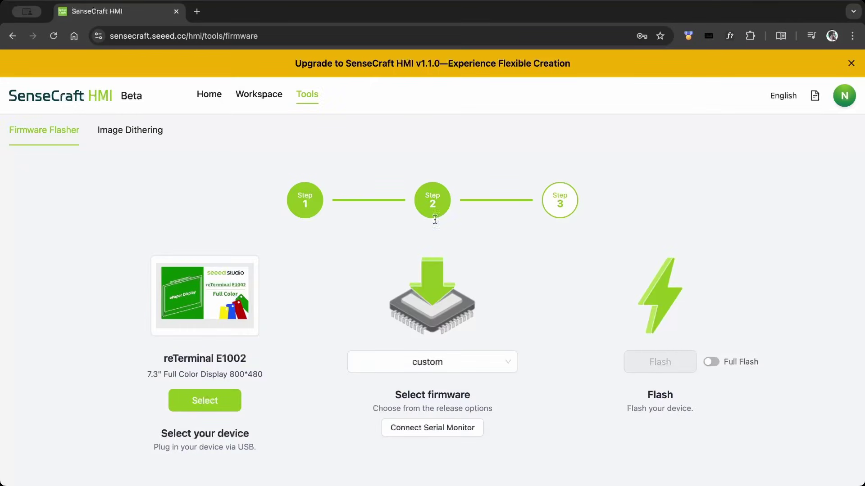
{"action": "left_click", "coordinate": [491, 365]}
{"action": "left_click", "coordinate": [450, 243]}
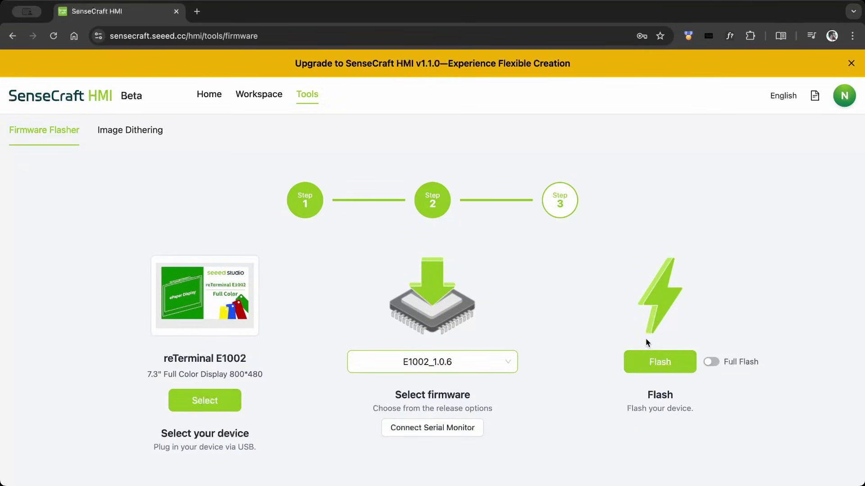
{"action": "left_click", "coordinate": [711, 362]}
{"action": "left_click_drag", "start_coordinate": [587, 425], "coordinate": [718, 457]}
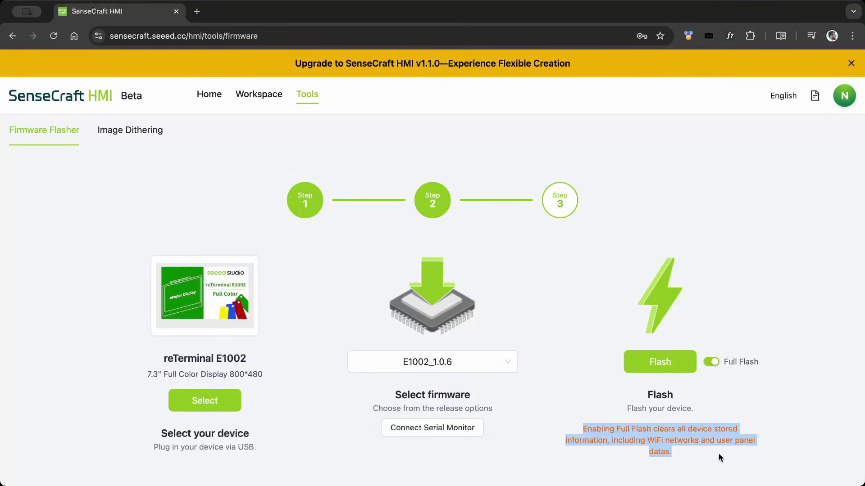
{"action": "left_click", "coordinate": [723, 457]}
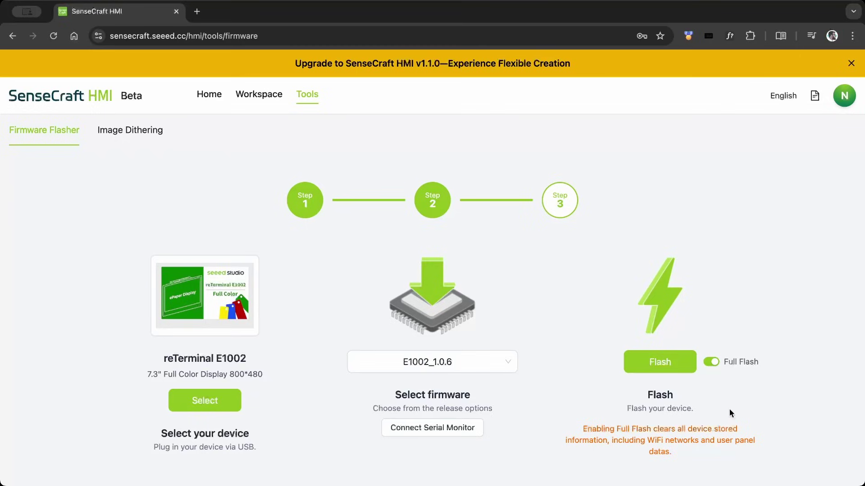
Step: Flash the firmware to the device over its USB serial port
{"action": "left_click", "coordinate": [669, 363]}
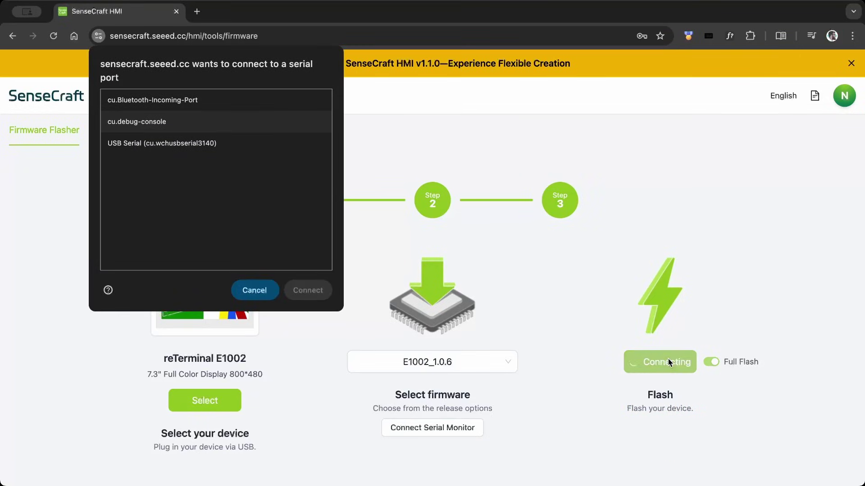
{"action": "left_click", "coordinate": [188, 146]}
{"action": "left_click", "coordinate": [308, 290]}
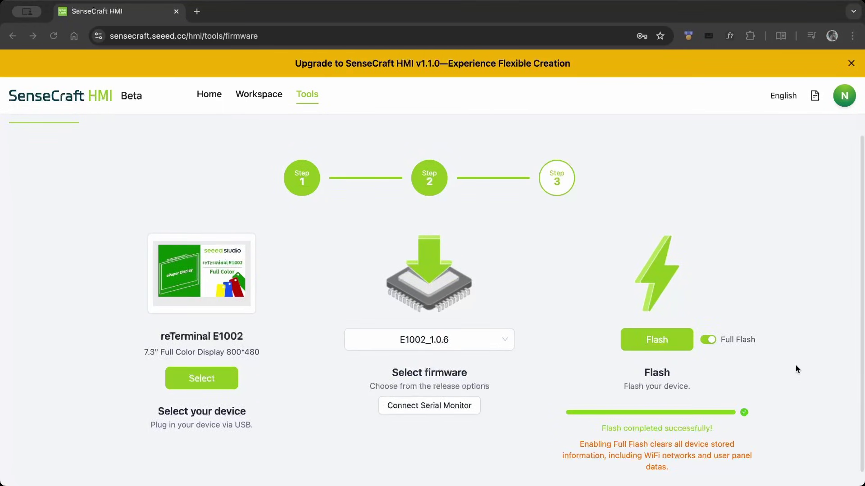
Step: Configure the device's Wi-Fi through its hotspot, then start adding it as a new device
{"action": "left_click", "coordinate": [679, 8]}
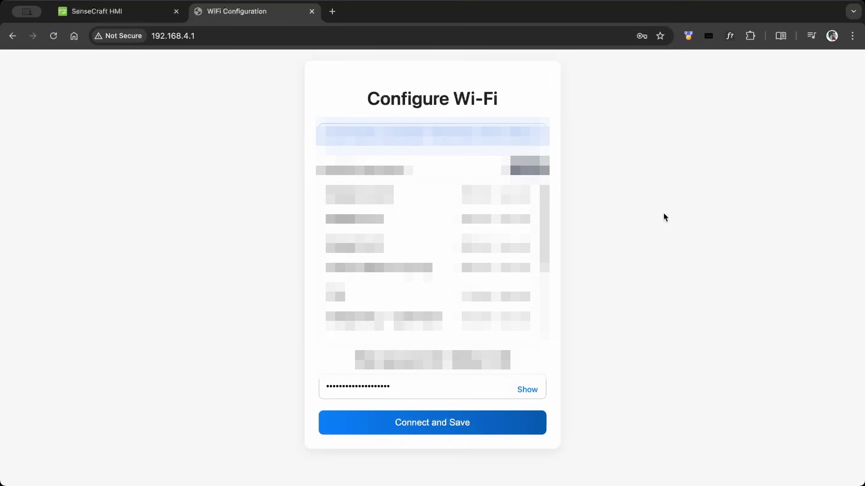
{"action": "key", "text": "Return"}
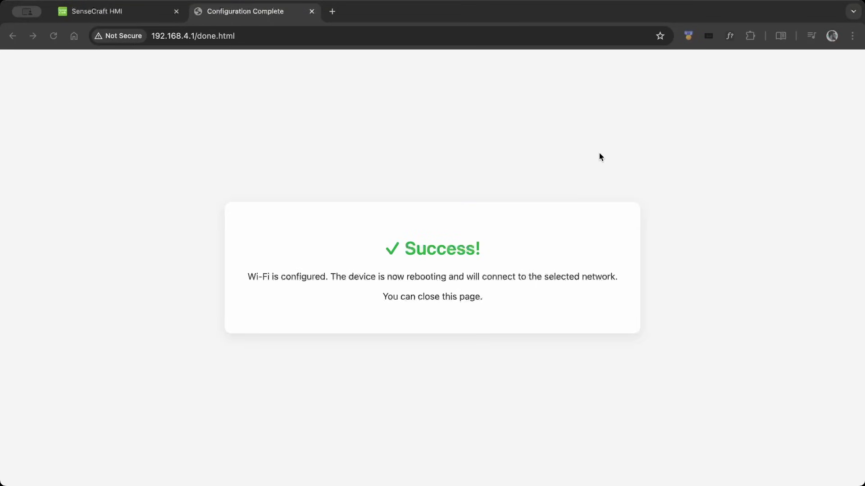
{"action": "key", "text": "super+w"}
{"action": "left_click", "coordinate": [830, 135]}
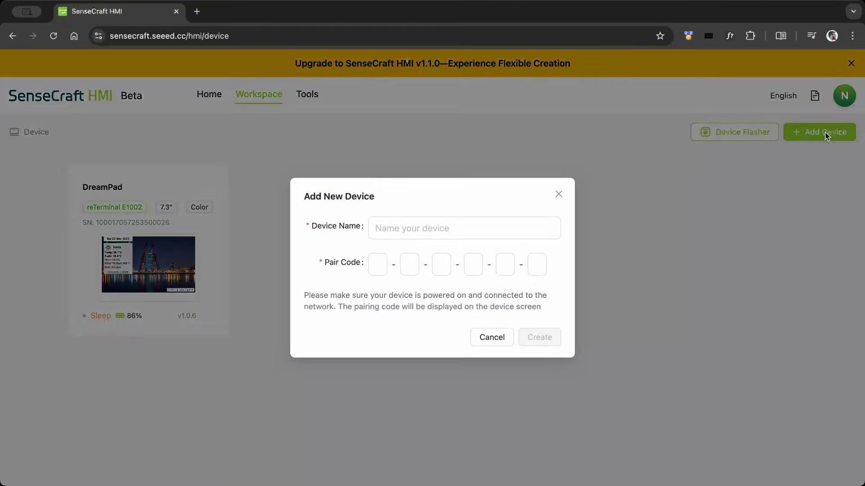
{"action": "left_click", "coordinate": [379, 268]}
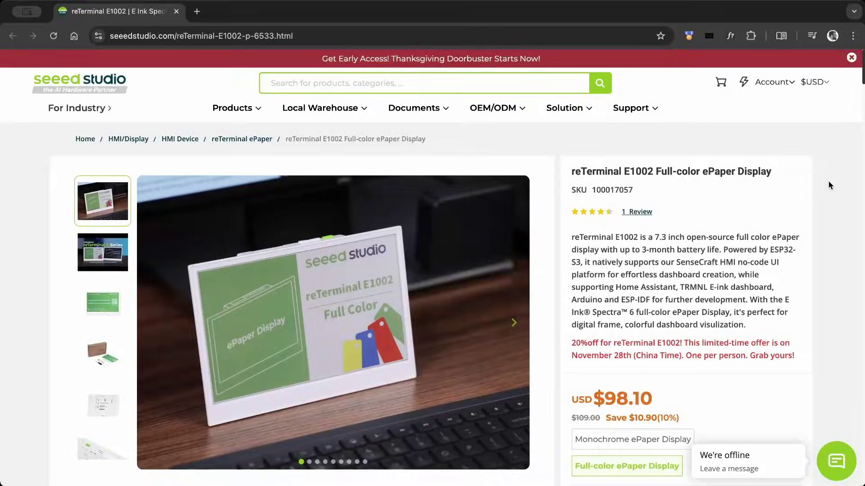
Step: Open the reTerminal E1002 Getting Started guide from Wiki & Learn and scroll through its setup steps
{"action": "scroll", "coordinate": [828, 181], "scroll_direction": "down", "scroll_amount": 10}
{"action": "left_click", "coordinate": [191, 308]}
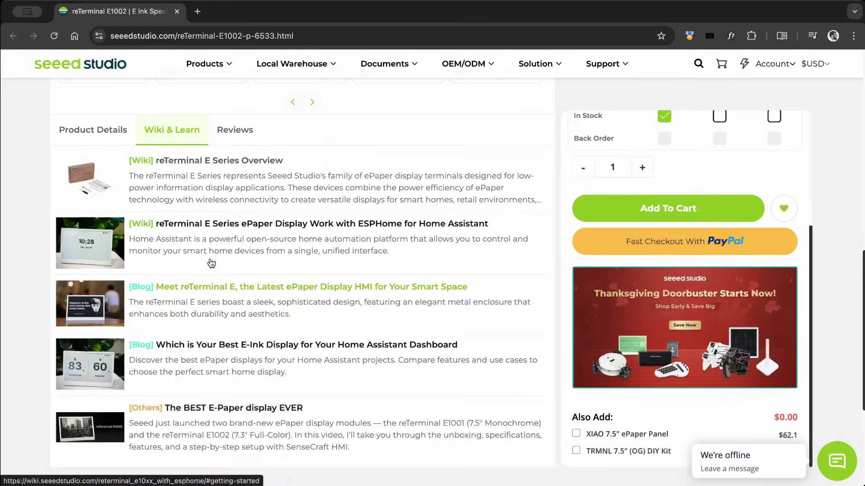
{"action": "left_click", "coordinate": [209, 262]}
{"action": "left_click", "coordinate": [86, 378]}
{"action": "scroll", "coordinate": [679, 188], "scroll_direction": "down", "scroll_amount": 20}
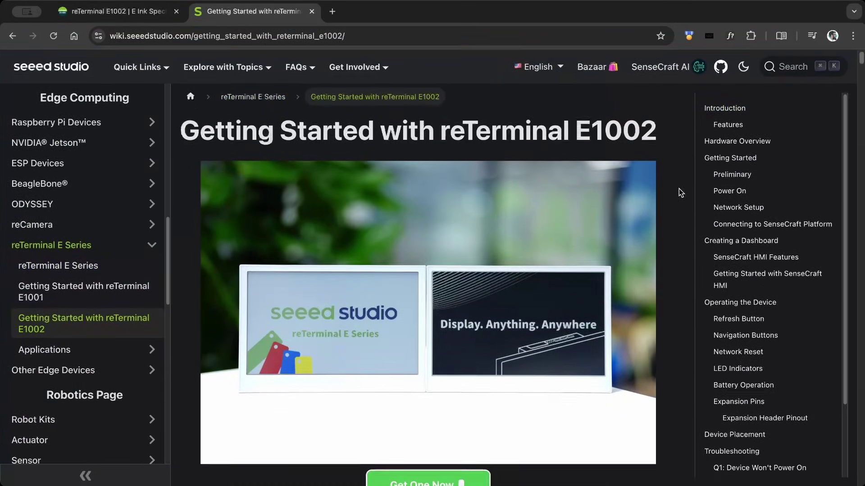
{"action": "scroll", "coordinate": [680, 191], "scroll_direction": "down", "scroll_amount": 20}
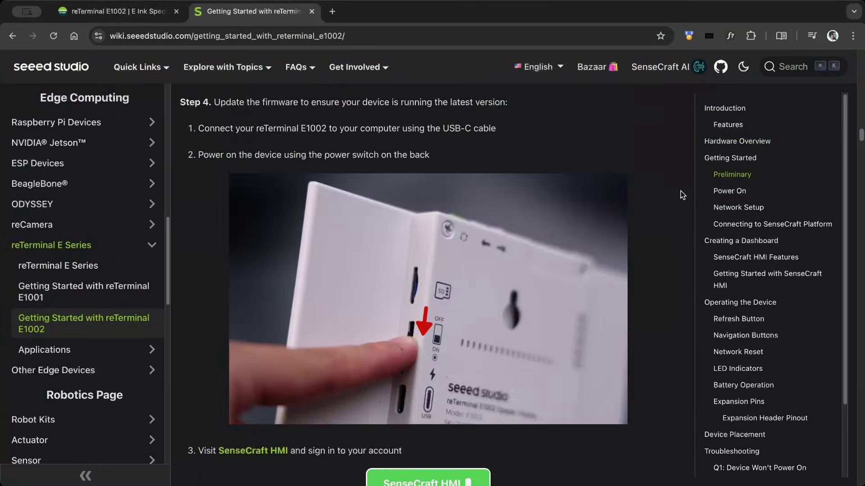
{"action": "scroll", "coordinate": [683, 194], "scroll_direction": "up", "scroll_amount": 20}
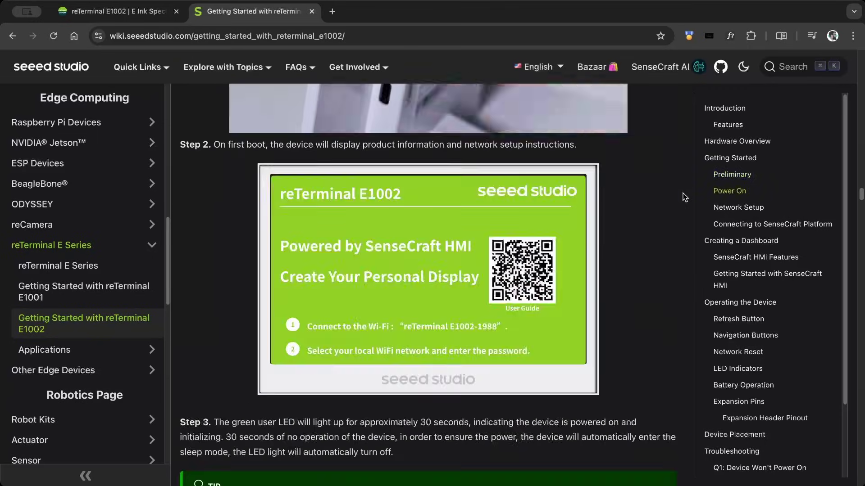
{"action": "scroll", "coordinate": [684, 192], "scroll_direction": "down", "scroll_amount": 5}
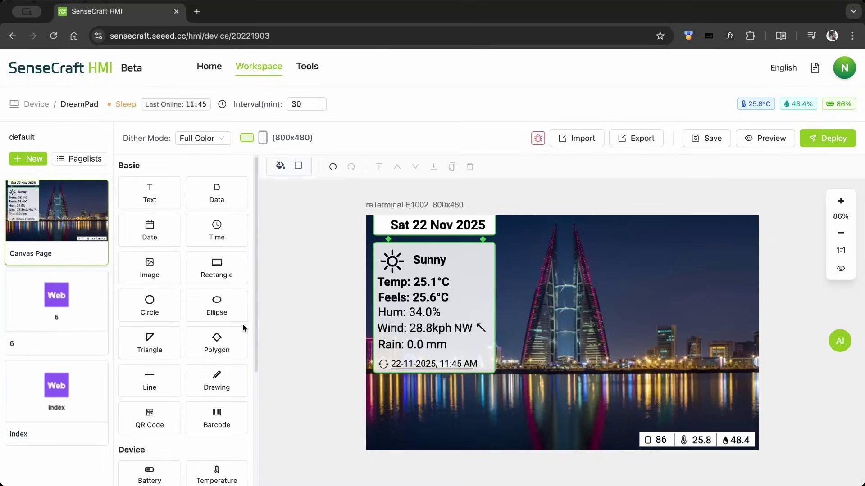
Step: Create a new UI Design canvas page
{"action": "scroll", "coordinate": [243, 334], "scroll_direction": "down", "scroll_amount": 4}
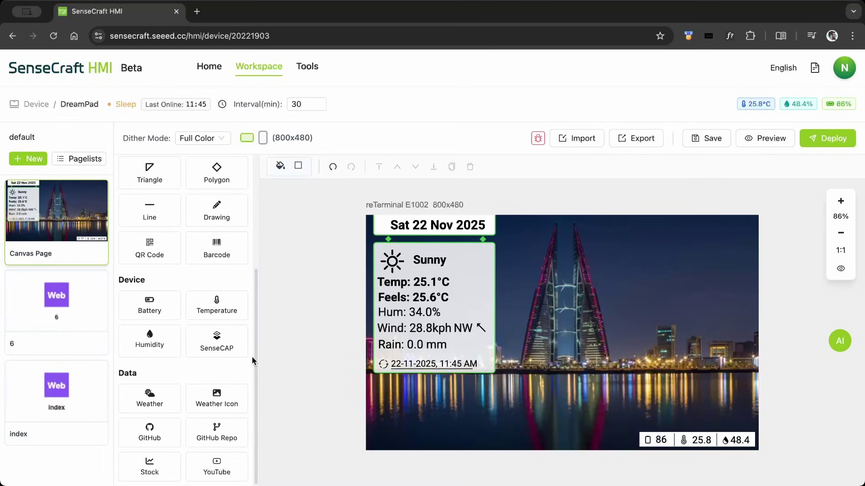
{"action": "scroll", "coordinate": [252, 357], "scroll_direction": "up", "scroll_amount": 4}
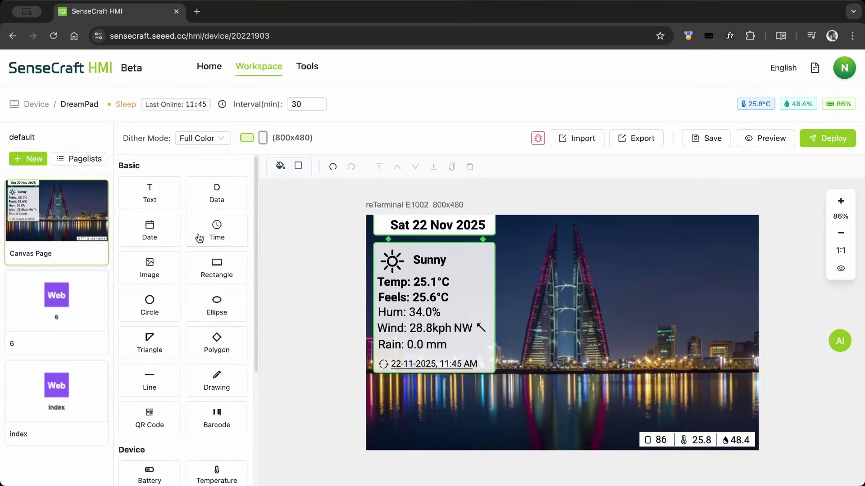
{"action": "scroll", "coordinate": [239, 394], "scroll_direction": "down", "scroll_amount": 4}
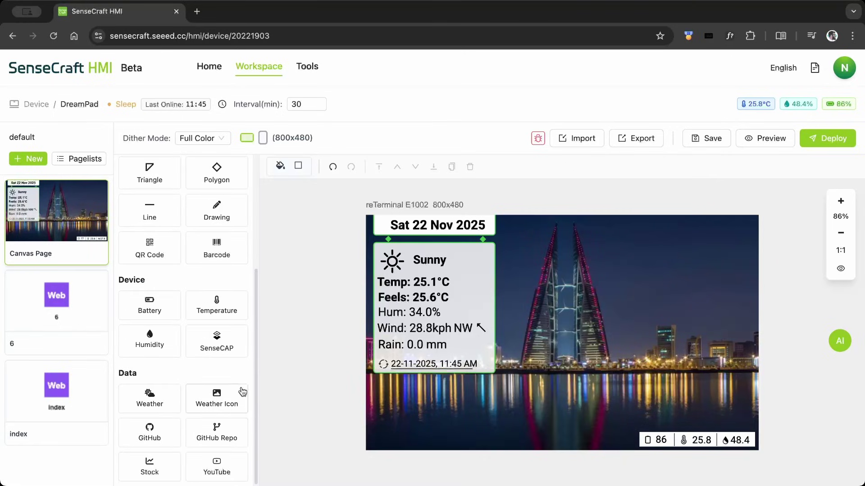
{"action": "scroll", "coordinate": [241, 390], "scroll_direction": "up", "scroll_amount": 4}
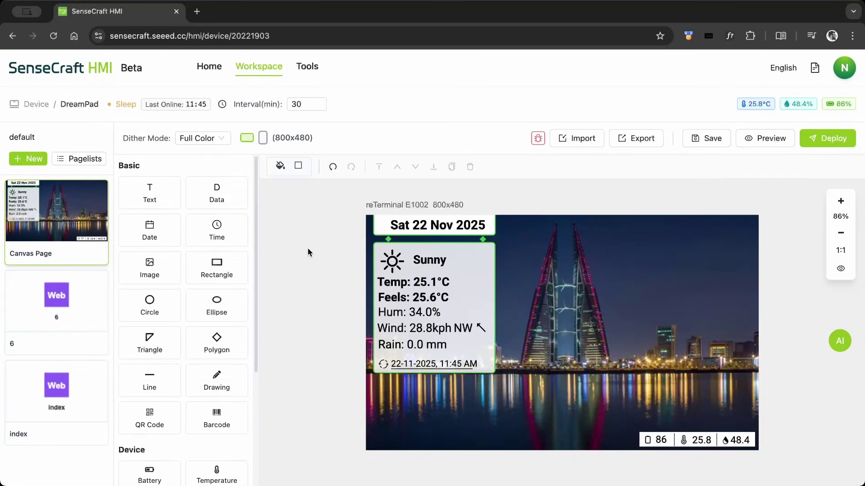
{"action": "left_click", "coordinate": [34, 159]}
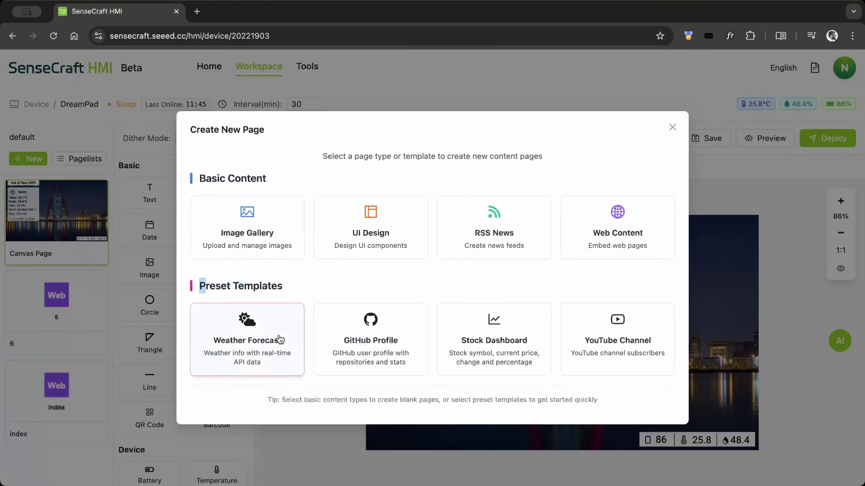
{"action": "left_click", "coordinate": [353, 235]}
Step: Generate a restaurant menu layout from the pasted AI prompt and apply it to the page
{"action": "left_click", "coordinate": [840, 341]}
{"action": "type", "text": "Create a simple restaurant menu with item name, short description, calories, price, and a space for a QR code. Use clear layout, simple English, and easy-to-read style."}
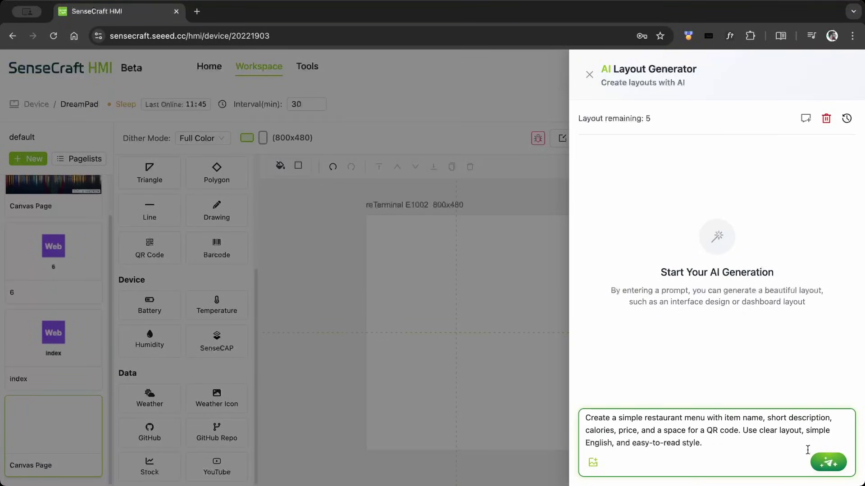
{"action": "left_click", "coordinate": [827, 462]}
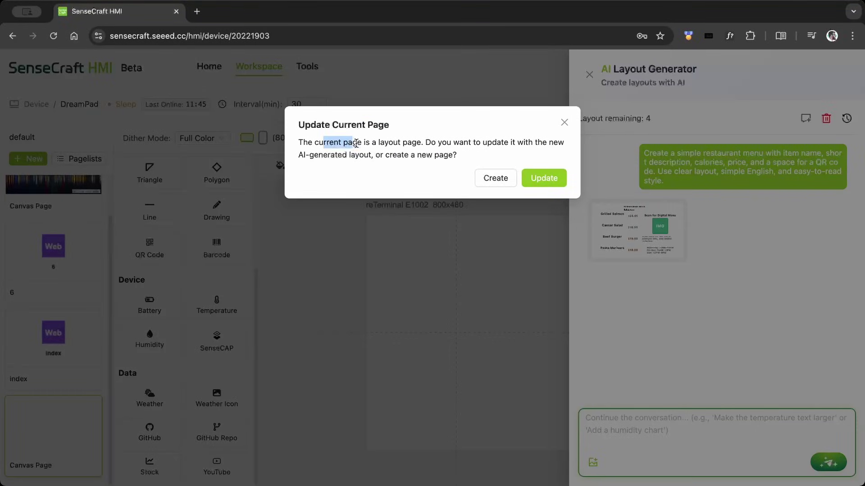
{"action": "left_click_drag", "start_coordinate": [355, 143], "coordinate": [550, 183]}
{"action": "left_click", "coordinate": [543, 179]}
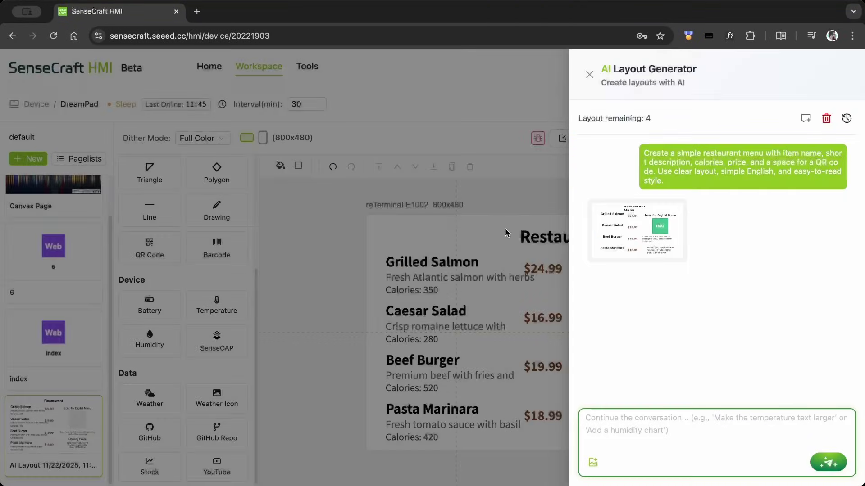
{"action": "left_click", "coordinate": [589, 74]}
Step: Shift the price column right, move Restaurant to top left, realign the QR block, and add divider lines
{"action": "left_click", "coordinate": [552, 421]}
{"action": "left_click_drag", "start_coordinate": [553, 421], "coordinate": [573, 423]}
{"action": "left_click_drag", "start_coordinate": [581, 243], "coordinate": [446, 241]}
{"action": "left_click_drag", "start_coordinate": [688, 273], "coordinate": [713, 240]}
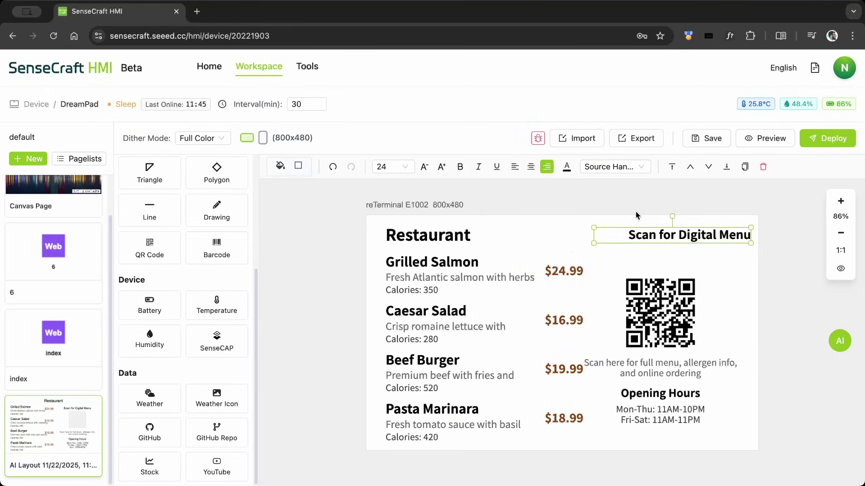
{"action": "left_click_drag", "start_coordinate": [667, 315], "coordinate": [691, 300]}
{"action": "left_click", "coordinate": [734, 370]}
{"action": "left_click_drag", "start_coordinate": [746, 374], "coordinate": [759, 374]}
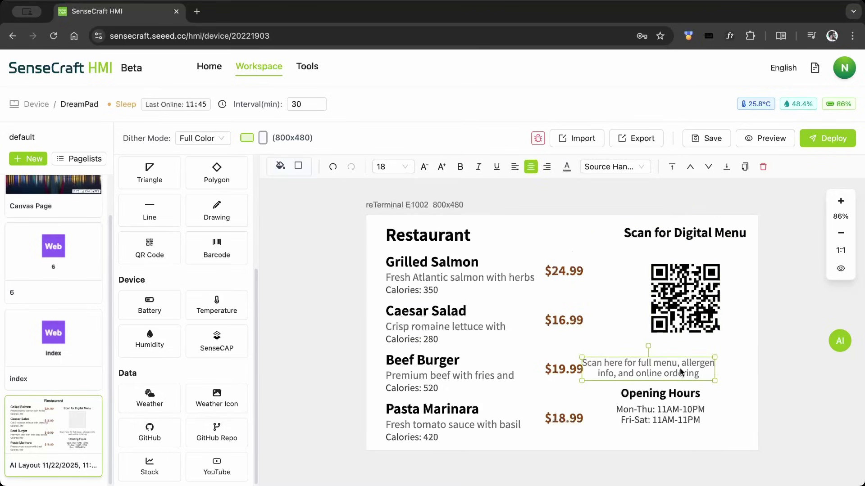
{"action": "left_click", "coordinate": [774, 234]}
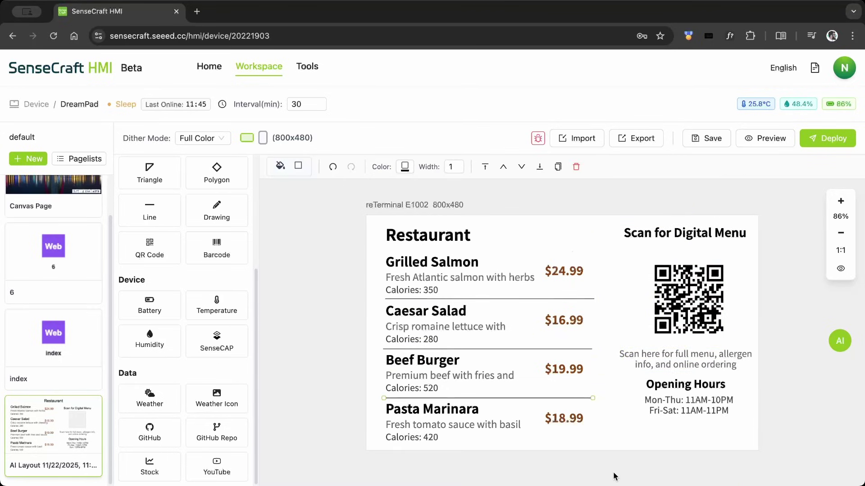
{"action": "left_click_drag", "start_coordinate": [63, 412], "coordinate": [56, 204]}
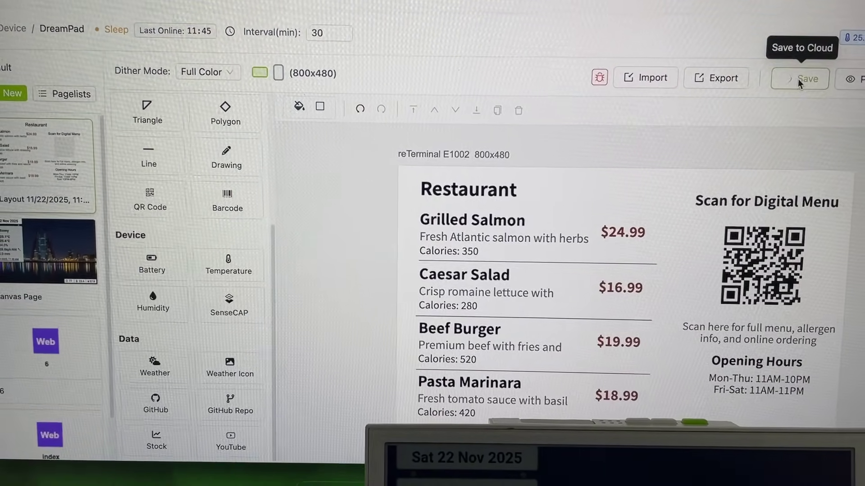
Step: Save the restaurant menu to the cloud and deploy it to the device
{"action": "left_click", "coordinate": [799, 89]}
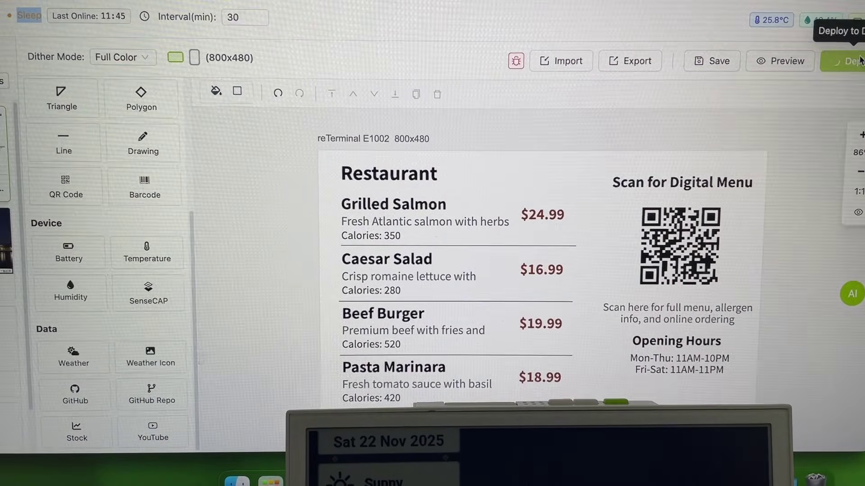
{"action": "left_click", "coordinate": [861, 74]}
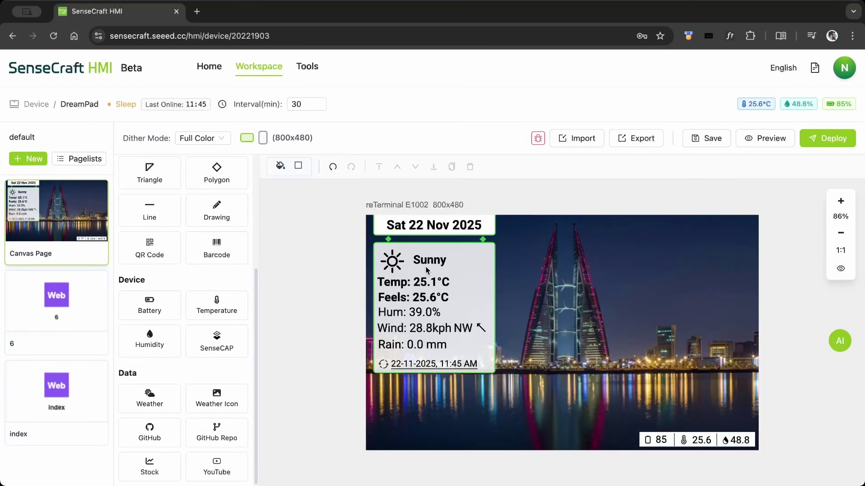
Step: Inspect the Temp and Feels element's data settings: weather API test, current.temp_c key, transform code
{"action": "left_click", "coordinate": [433, 286]}
{"action": "scroll", "coordinate": [239, 209], "scroll_direction": "up", "scroll_amount": 4}
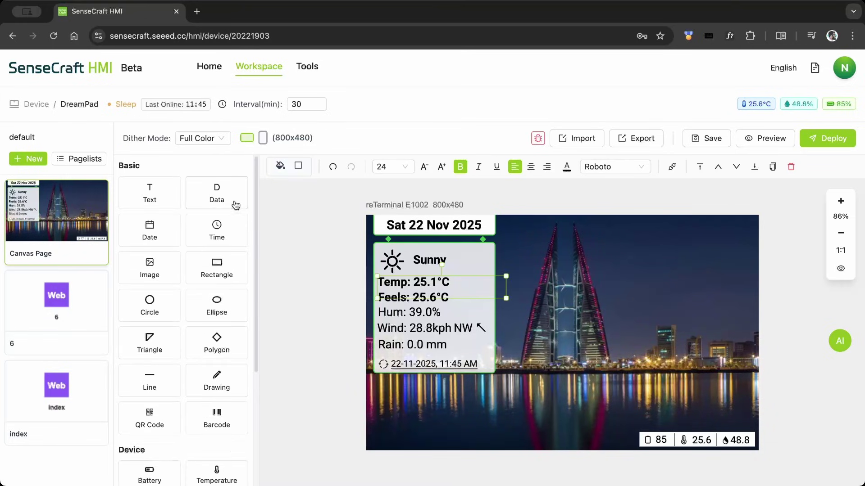
{"action": "left_click", "coordinate": [672, 170]}
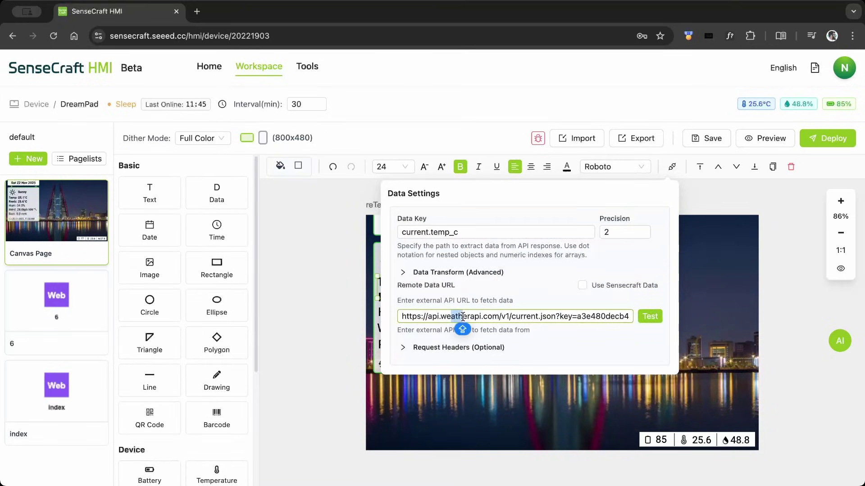
{"action": "left_click", "coordinate": [404, 352]}
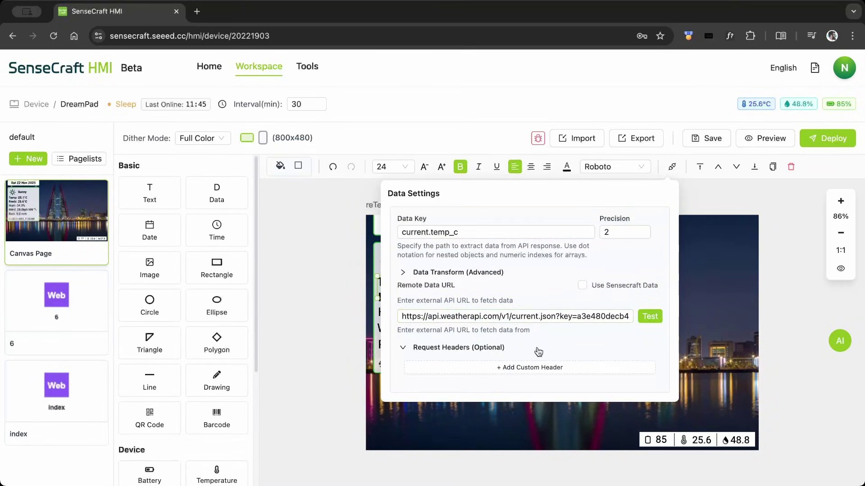
{"action": "left_click", "coordinate": [651, 317]}
{"action": "left_click", "coordinate": [415, 452]}
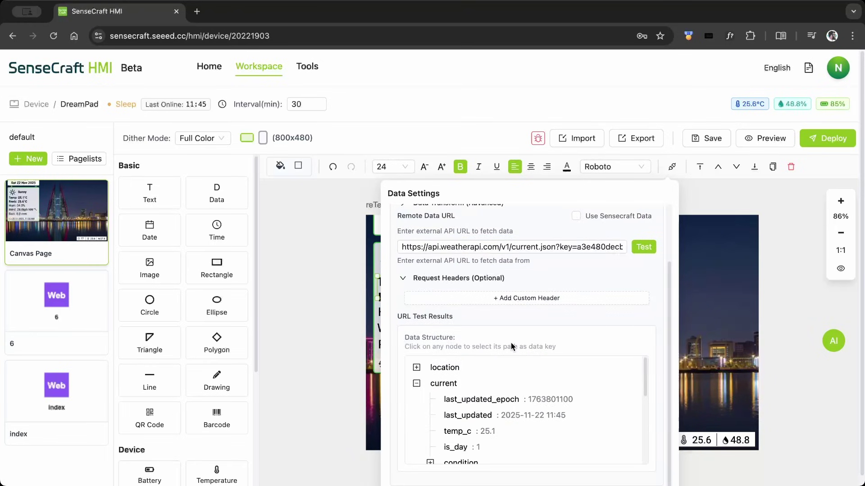
{"action": "scroll", "coordinate": [517, 347], "scroll_direction": "down", "scroll_amount": 1}
{"action": "scroll", "coordinate": [552, 409], "scroll_direction": "down", "scroll_amount": 2}
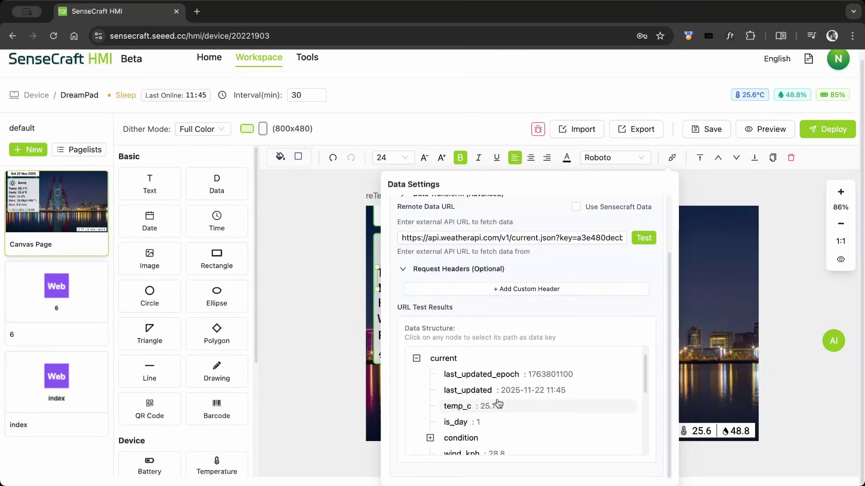
{"action": "left_click", "coordinate": [498, 404]}
{"action": "left_click", "coordinate": [415, 266]}
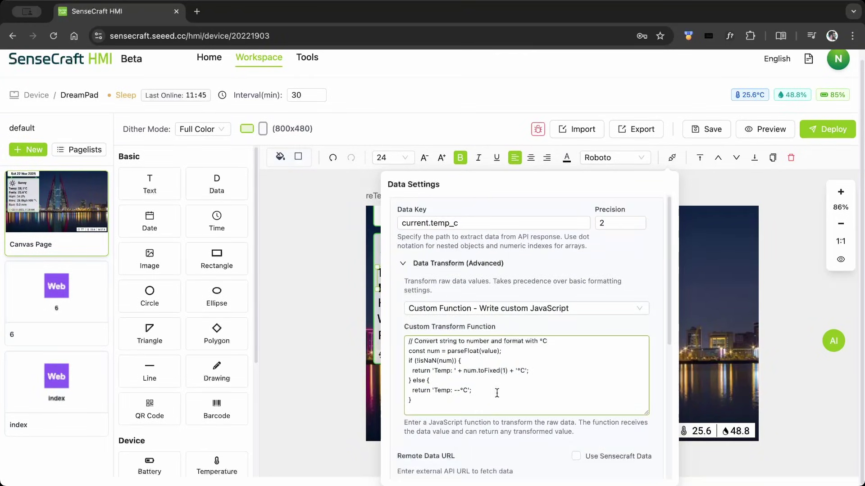
{"action": "left_click_drag", "start_coordinate": [458, 408], "coordinate": [404, 342]}
{"action": "left_click", "coordinate": [586, 377]}
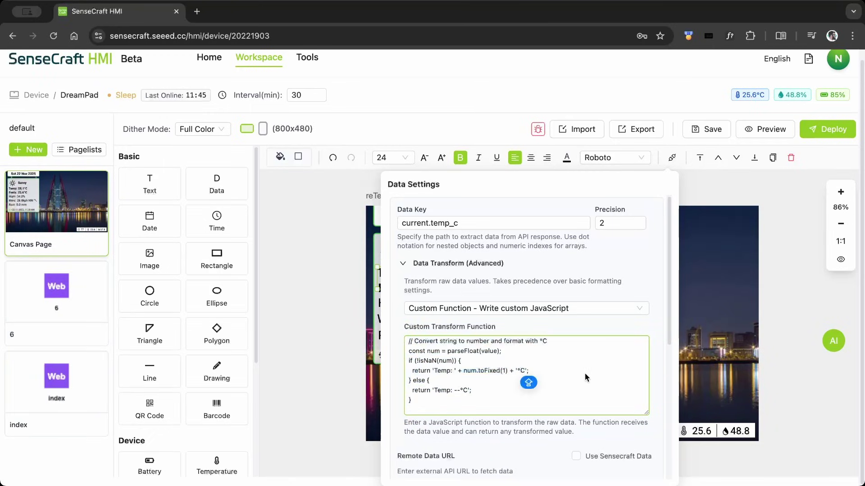
{"action": "left_click", "coordinate": [778, 369]}
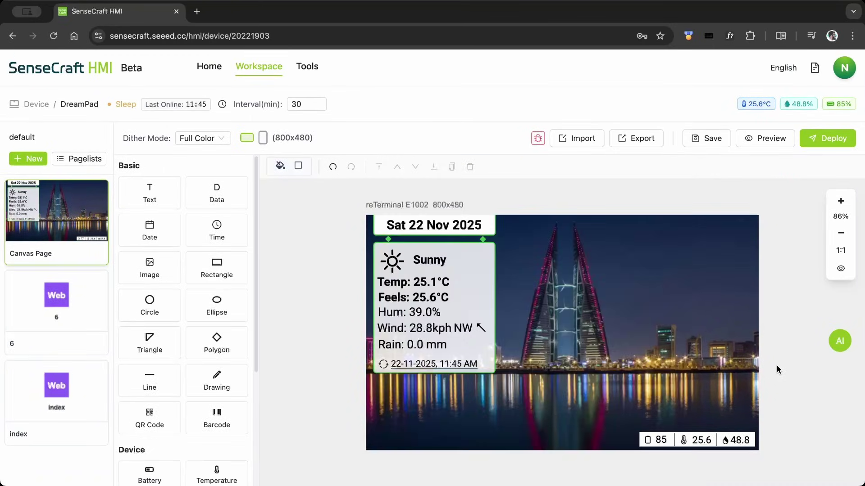
Step: Inspect the NW wind-direction element's data transform settings
{"action": "left_click", "coordinate": [467, 331]}
{"action": "left_click", "coordinate": [671, 167]}
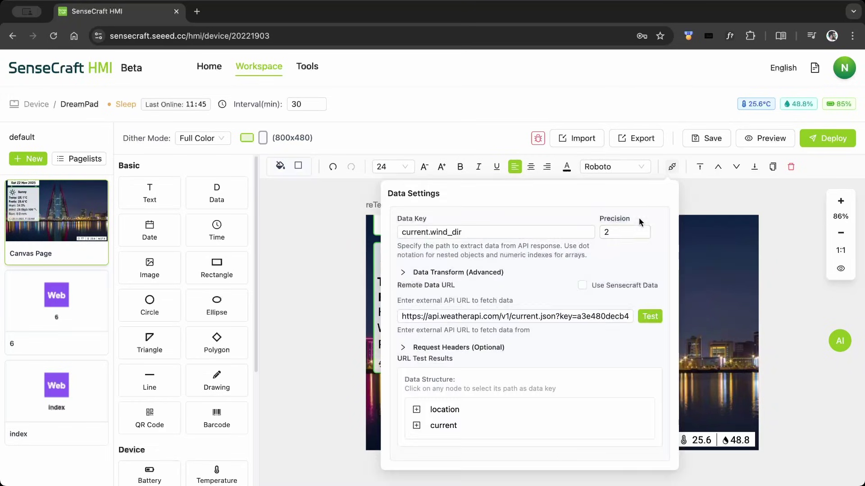
{"action": "left_click", "coordinate": [413, 273]}
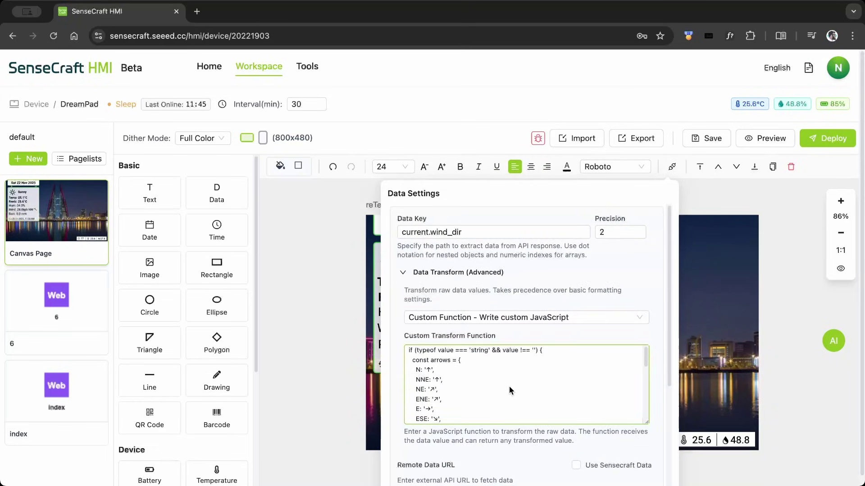
{"action": "scroll", "coordinate": [510, 390], "scroll_direction": "down", "scroll_amount": 5}
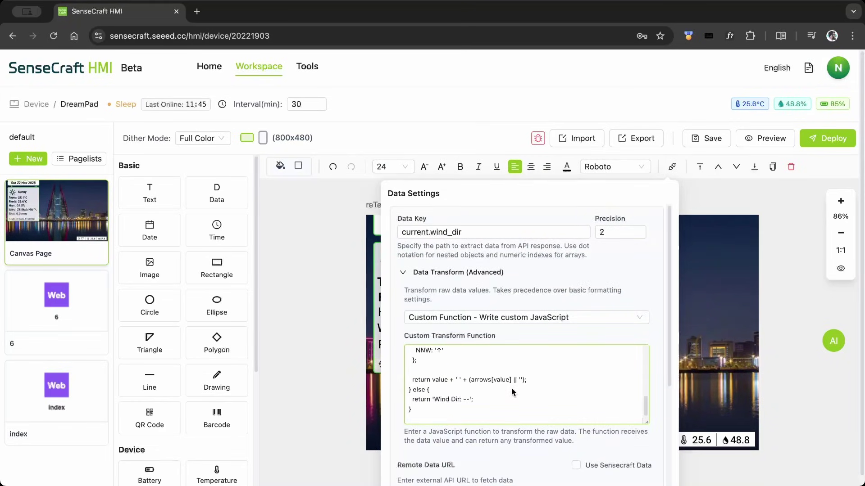
{"action": "scroll", "coordinate": [512, 392], "scroll_direction": "up", "scroll_amount": 5}
{"action": "left_click", "coordinate": [782, 316]}
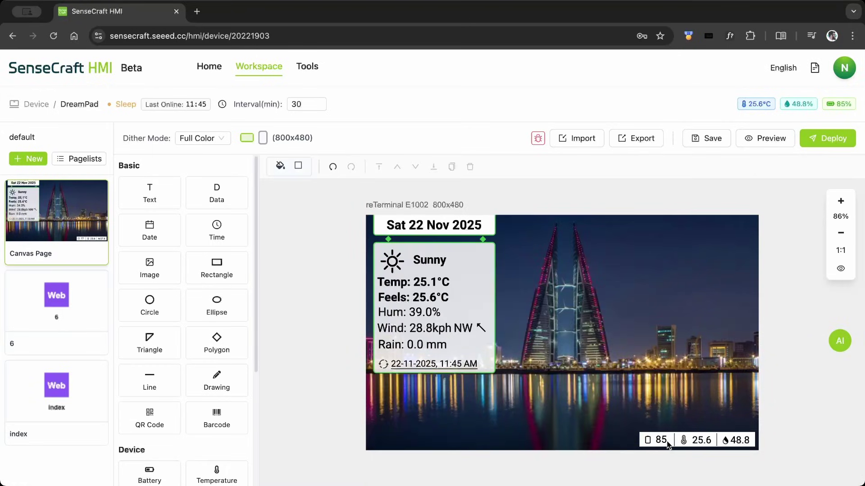
Step: Add a battery element at upper right and make its 85 reading white
{"action": "scroll", "coordinate": [180, 362], "scroll_direction": "down", "scroll_amount": 4}
{"action": "left_click_drag", "start_coordinate": [149, 306], "coordinate": [655, 263]}
{"action": "left_click", "coordinate": [567, 167]}
{"action": "left_click", "coordinate": [585, 207]}
{"action": "left_click", "coordinate": [766, 202]}
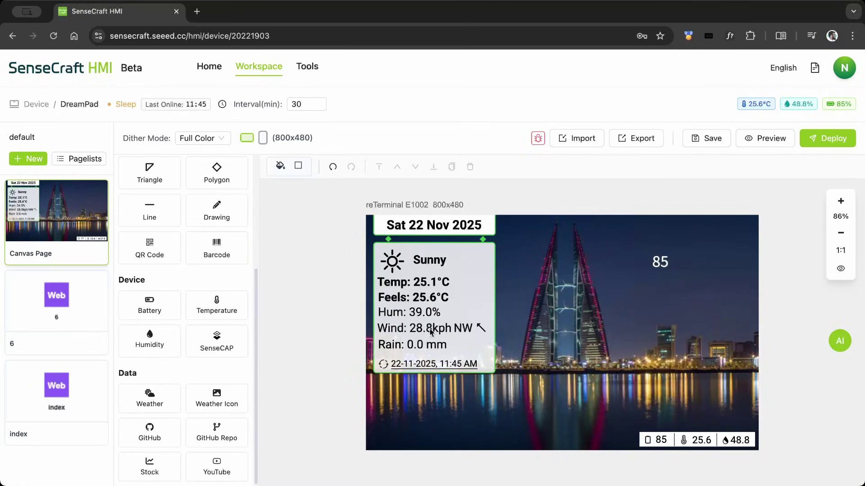
Step: Add a 25.6 temperature reading below the battery, then delete it
{"action": "left_click", "coordinate": [231, 308]}
{"action": "left_click_drag", "start_coordinate": [562, 328], "coordinate": [675, 308]}
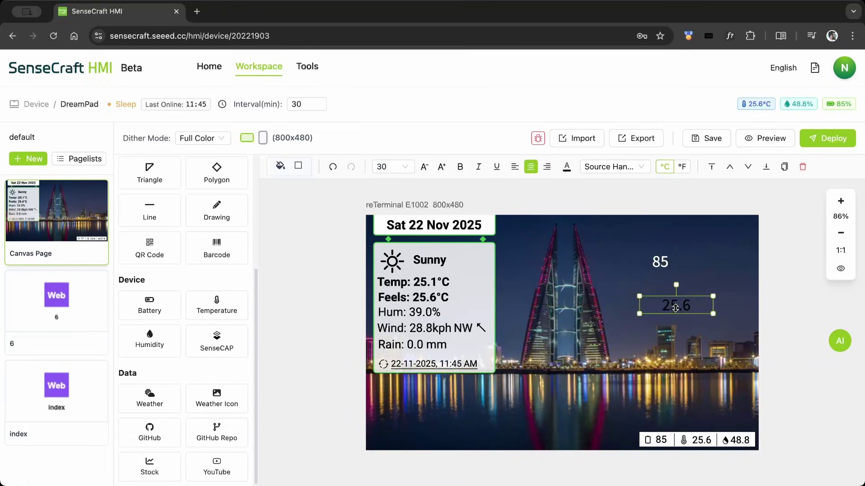
{"action": "left_click", "coordinate": [802, 167]}
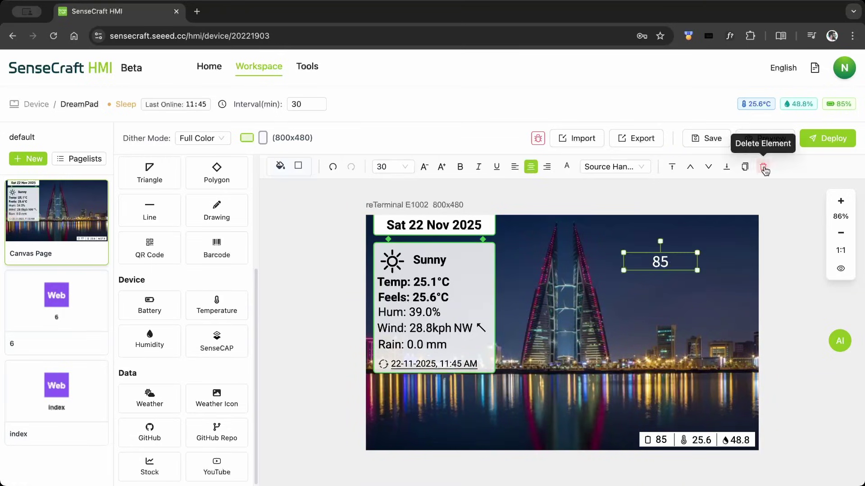
Step: Create a Web Content page from the pasted Google Maps link
{"action": "left_click", "coordinate": [783, 166]}
{"action": "left_click", "coordinate": [28, 159]}
{"action": "left_click", "coordinate": [610, 236]}
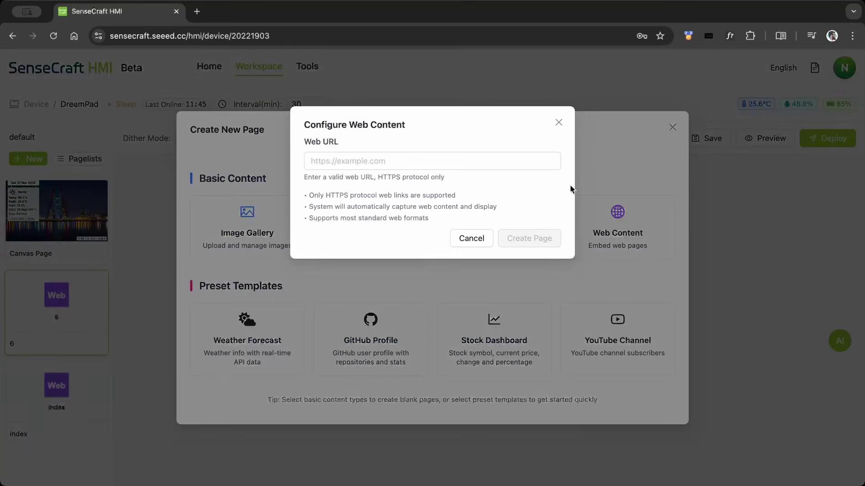
{"action": "left_click", "coordinate": [252, 35]}
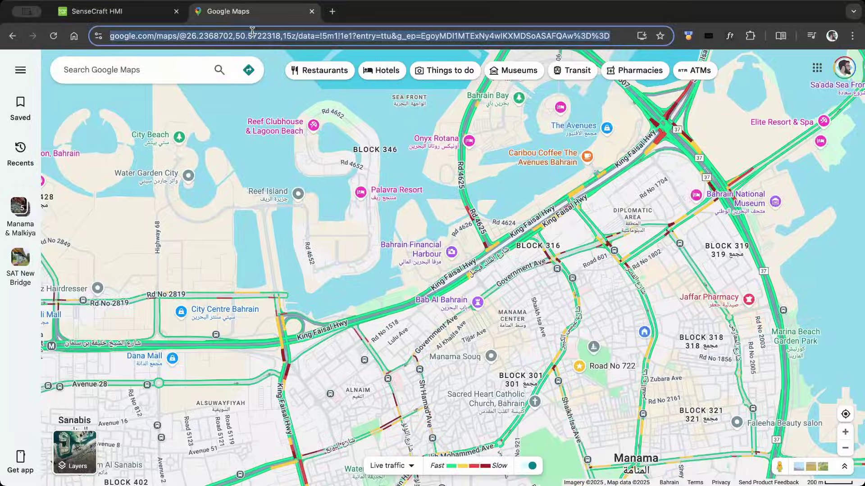
{"action": "left_click", "coordinate": [121, 15]}
{"action": "key", "text": "super+v"}
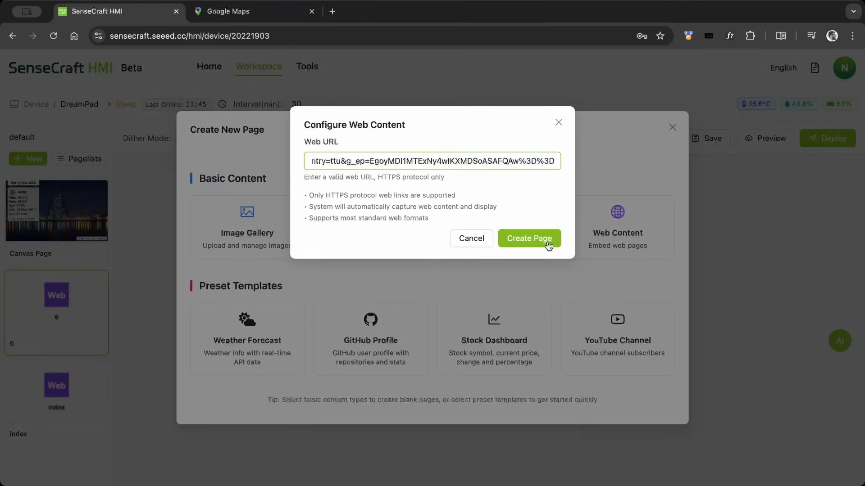
{"action": "left_click", "coordinate": [549, 239]}
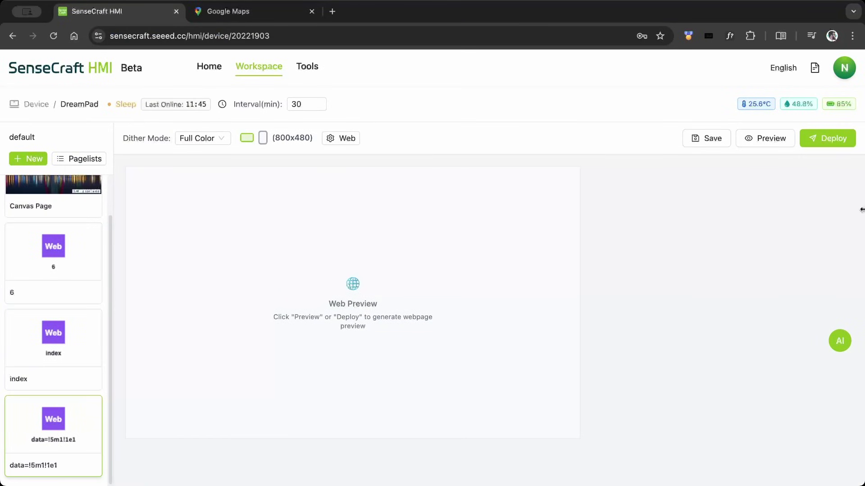
Step: Open the map page's preview image in a new tab, then preview the index page
{"action": "left_click", "coordinate": [767, 138]}
{"action": "right_click", "coordinate": [438, 208]}
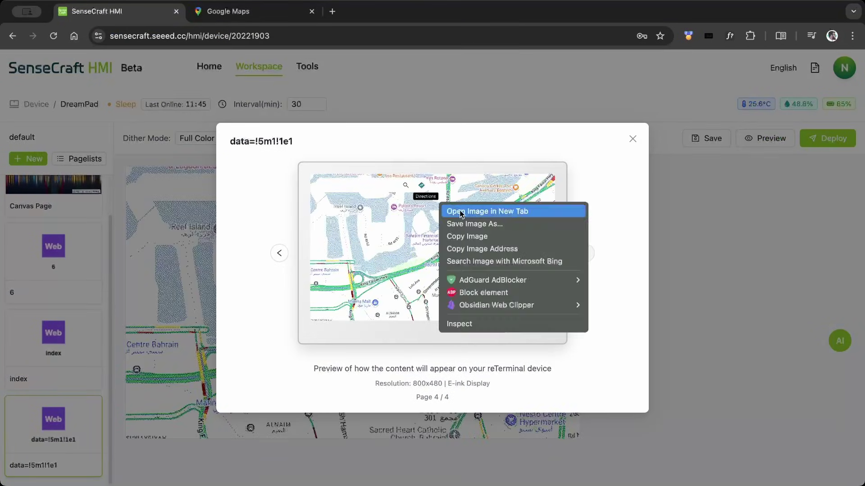
{"action": "left_click", "coordinate": [453, 212]}
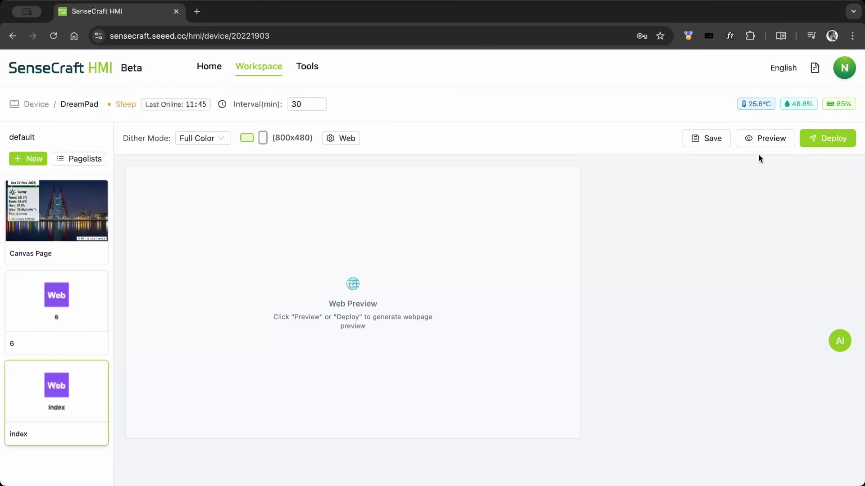
{"action": "left_click", "coordinate": [765, 138]}
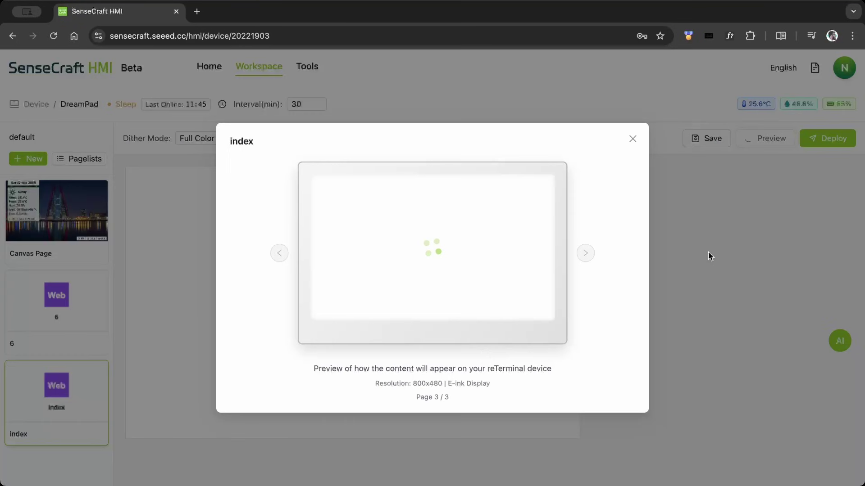
{"action": "right_click", "coordinate": [418, 239]}
Step: Open the index preview in a new tab and visit the repo's published github.io Pages site
{"action": "left_click", "coordinate": [430, 243]}
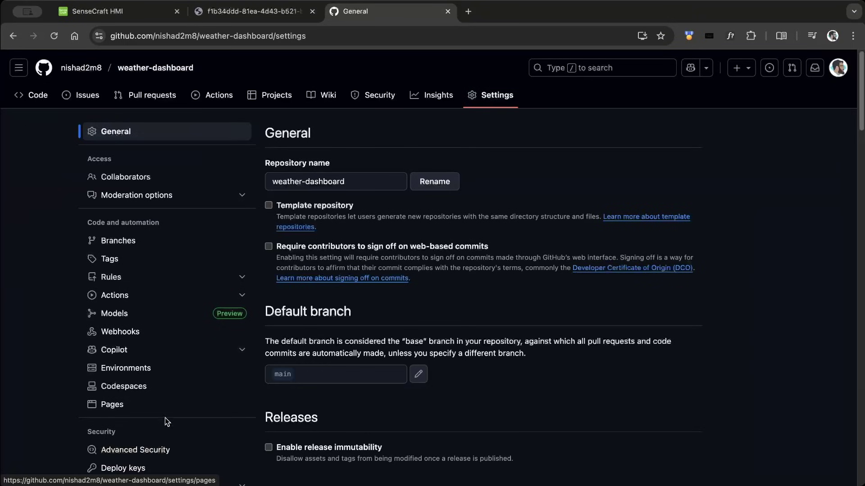
{"action": "left_click", "coordinate": [169, 410]}
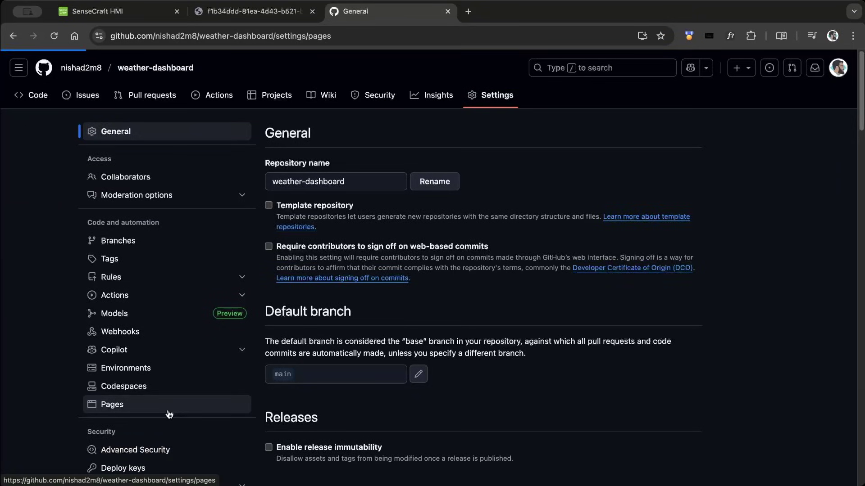
{"action": "left_click", "coordinate": [592, 197]}
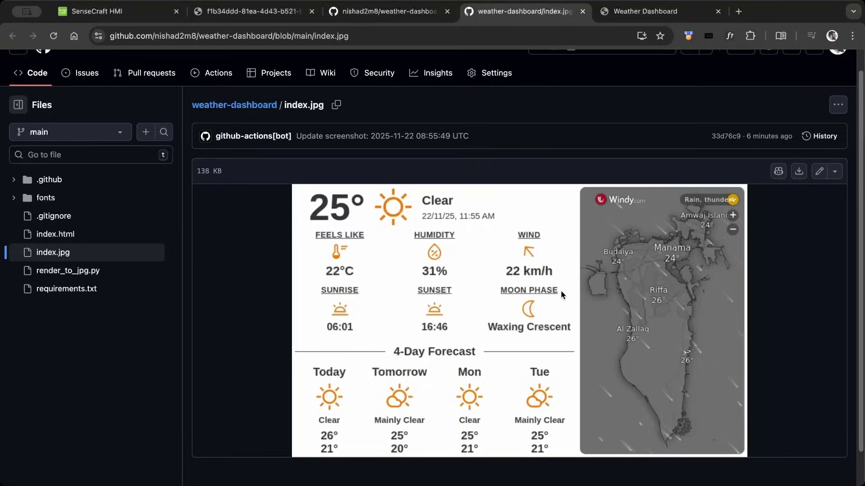
Step: Review the scheduled Render HTML to JPG workflow runs, then return to index.jpg
{"action": "left_click", "coordinate": [41, 185]}
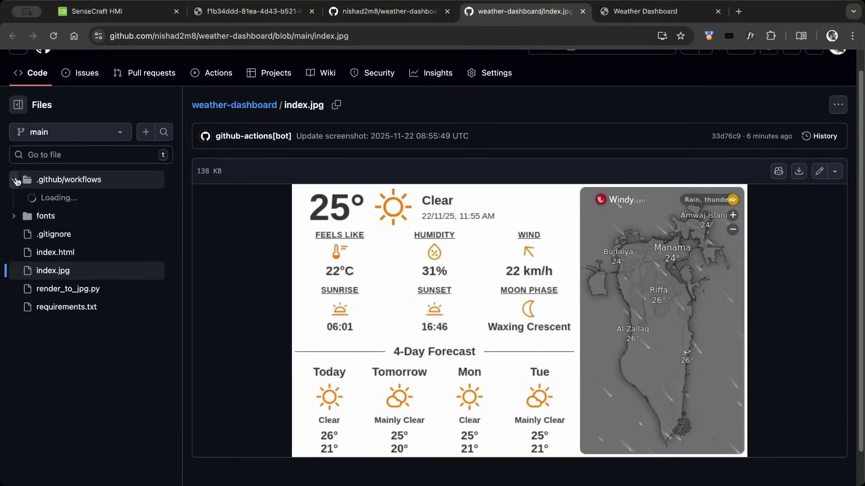
{"action": "left_click", "coordinate": [216, 73]}
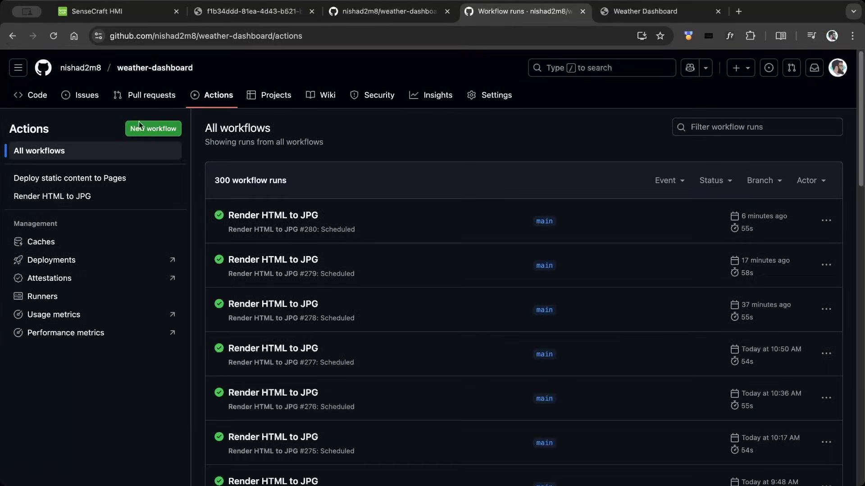
{"action": "left_click", "coordinate": [72, 201]}
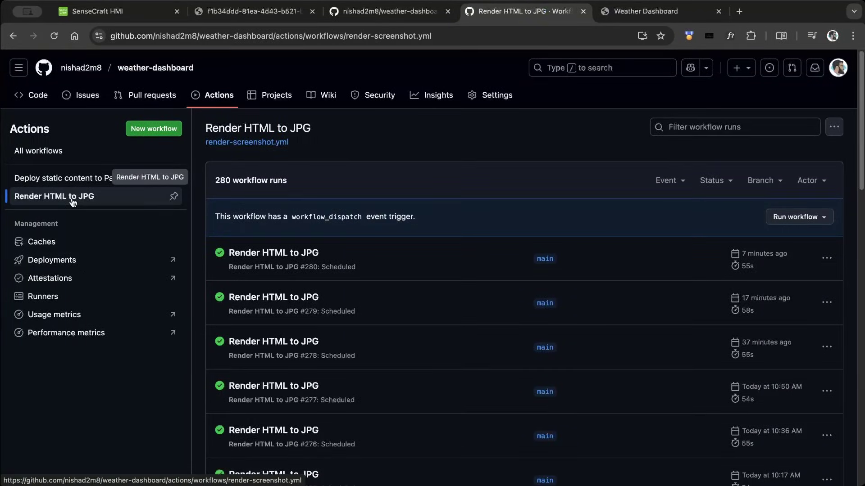
{"action": "key", "text": "super+bracketleft"}
{"action": "key", "text": "super+bracketleft"}
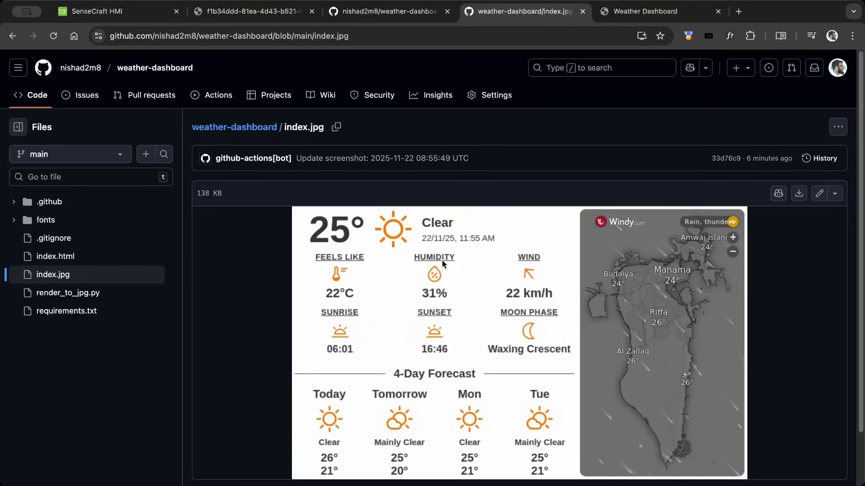
Step: Delete the 'weather dashboard' page in SenseCraft HMI
{"action": "left_click", "coordinate": [79, 12]}
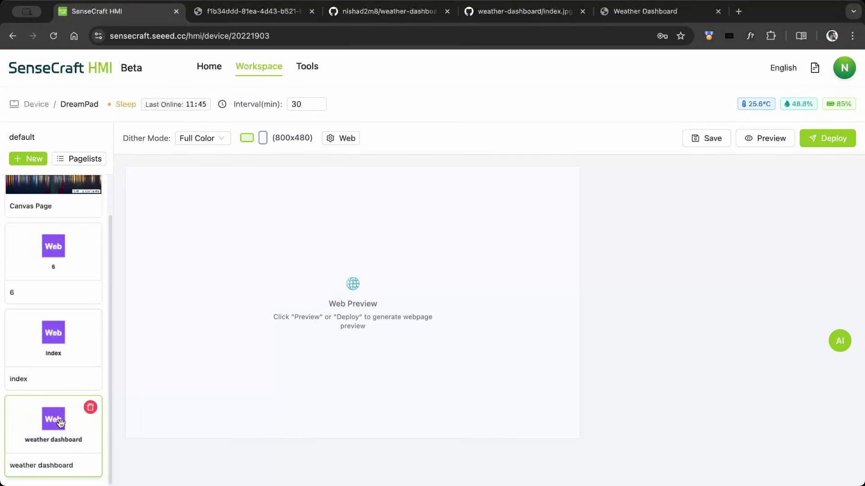
{"action": "left_click", "coordinate": [92, 409]}
{"action": "left_click", "coordinate": [515, 177]}
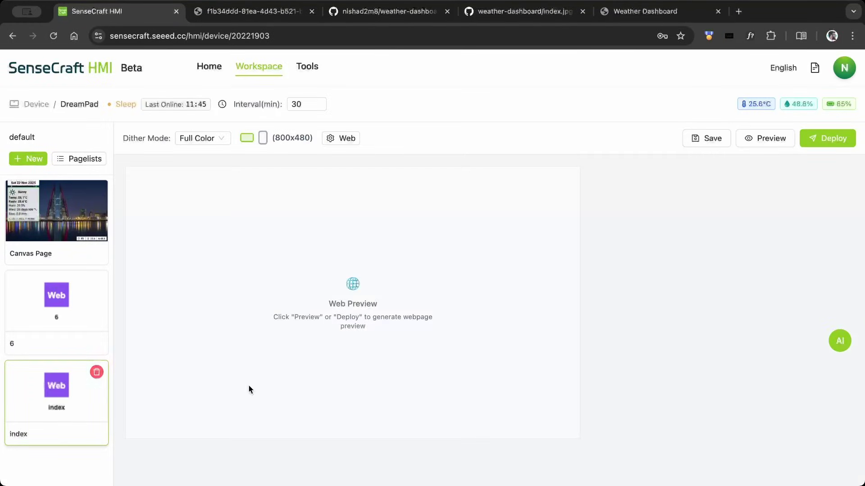
Step: Open the index page's configured web URL in a new tab and return to GitHub
{"action": "left_click", "coordinate": [341, 138]}
{"action": "triple_click", "coordinate": [349, 195]}
{"action": "right_click", "coordinate": [349, 195]}
{"action": "left_click", "coordinate": [515, 316]}
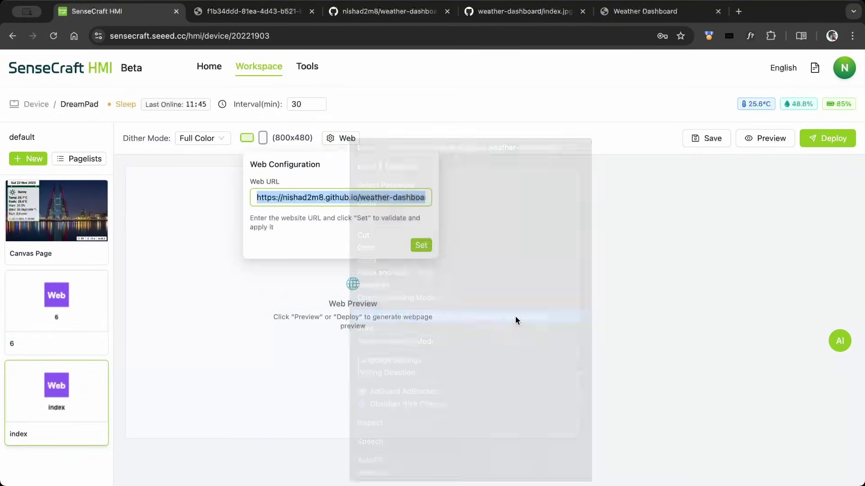
{"action": "left_click", "coordinate": [484, 11]}
Step: Open the Windy iframe URL from line 593 of index.html in a new tab
{"action": "left_click", "coordinate": [130, 276]}
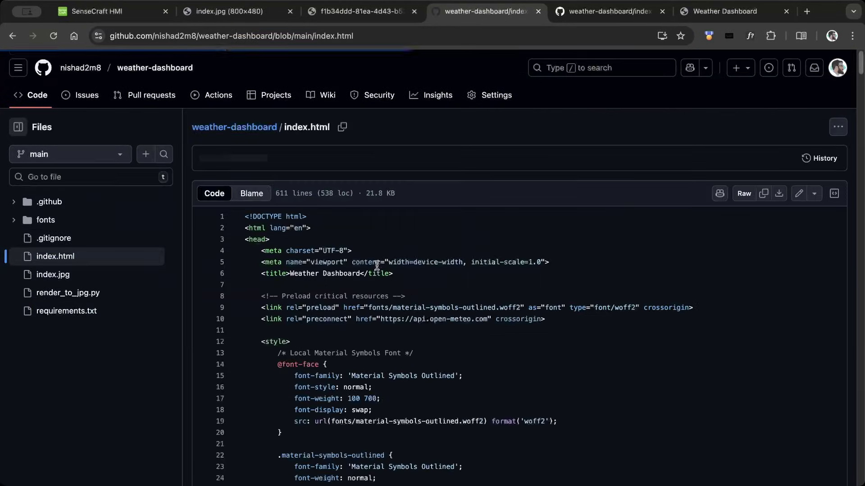
{"action": "scroll", "coordinate": [382, 267], "scroll_direction": "down", "scroll_amount": 5}
{"action": "scroll", "coordinate": [383, 267], "scroll_direction": "down", "scroll_amount": 20}
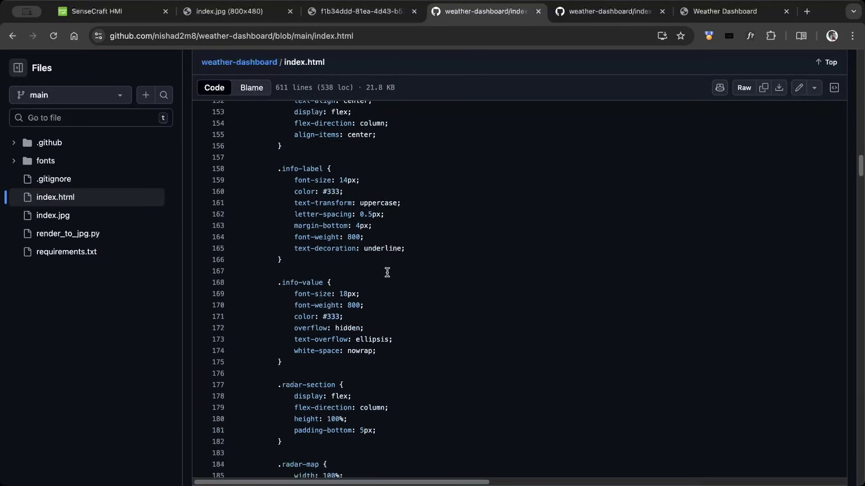
{"action": "scroll", "coordinate": [396, 283], "scroll_direction": "down", "scroll_amount": 20}
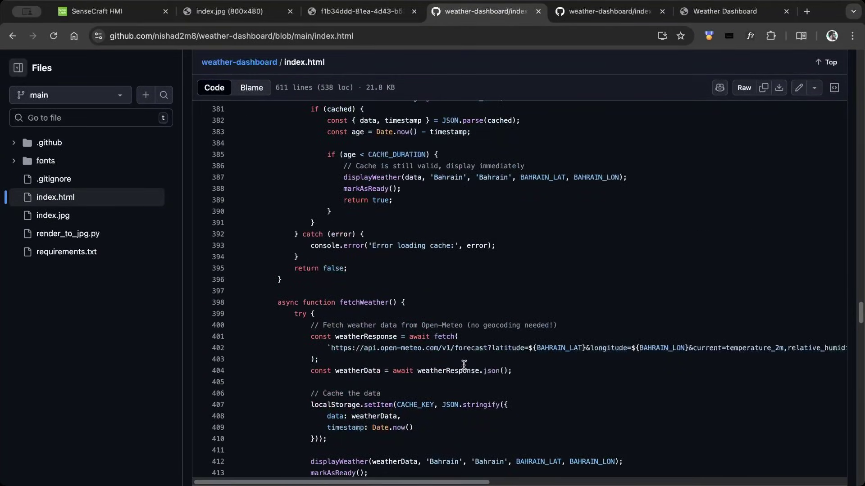
{"action": "scroll", "coordinate": [477, 348], "scroll_direction": "down", "scroll_amount": 20}
{"action": "left_click_drag", "start_coordinate": [382, 283], "coordinate": [732, 284]}
{"action": "right_click", "coordinate": [712, 282]}
{"action": "left_click", "coordinate": [668, 316]}
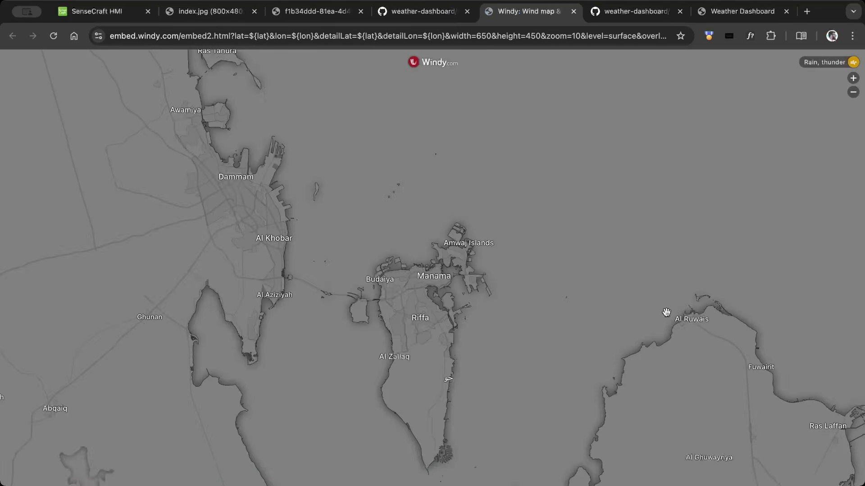
Step: Change the Windy embed's overlay from rain to wind, then to radar, and pan toward Europe
{"action": "left_click", "coordinate": [488, 36]}
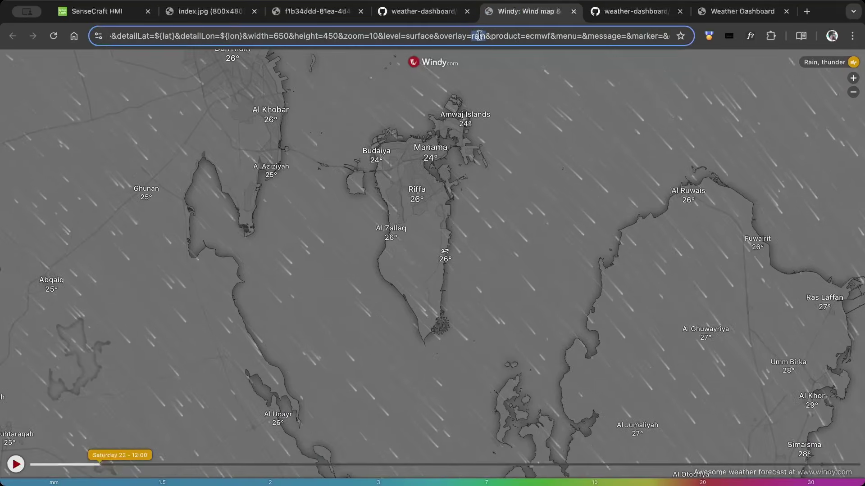
{"action": "left_click", "coordinate": [573, 73]}
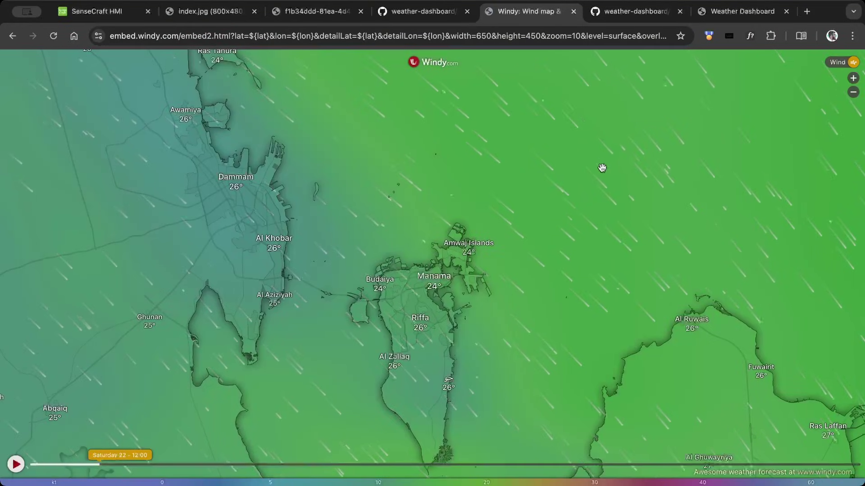
{"action": "left_click_drag", "start_coordinate": [635, 35], "coordinate": [690, 37]}
{"action": "left_click", "coordinate": [616, 36]}
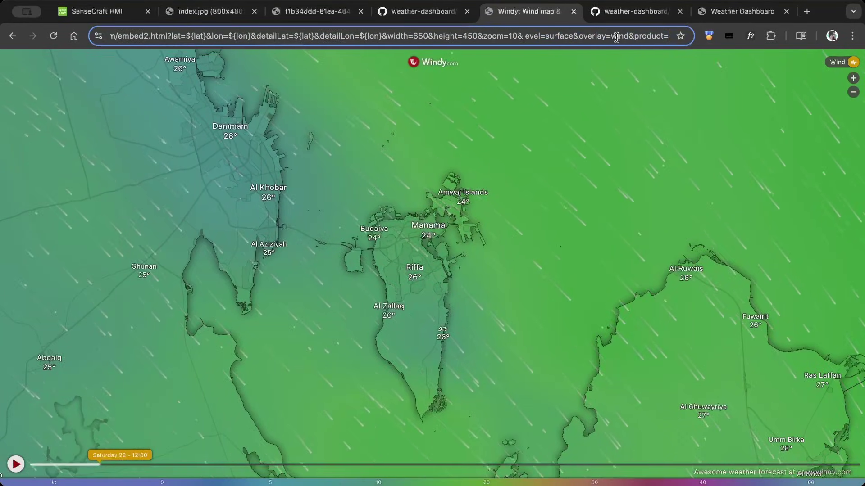
{"action": "key", "text": "Return"}
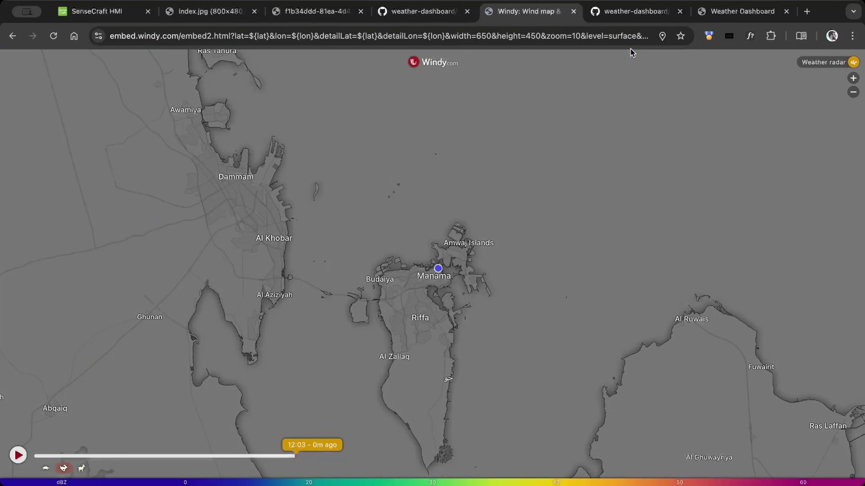
{"action": "scroll", "coordinate": [579, 153], "scroll_direction": "down", "scroll_amount": 10}
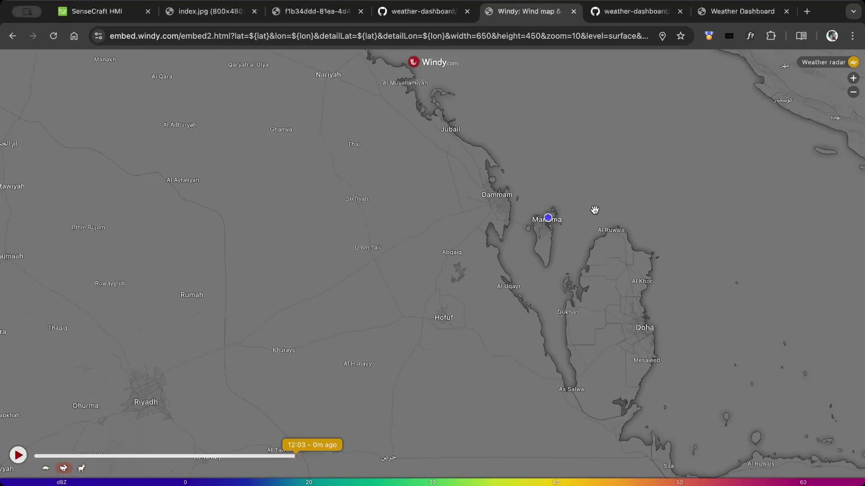
{"action": "scroll", "coordinate": [678, 269], "scroll_direction": "up", "scroll_amount": 1}
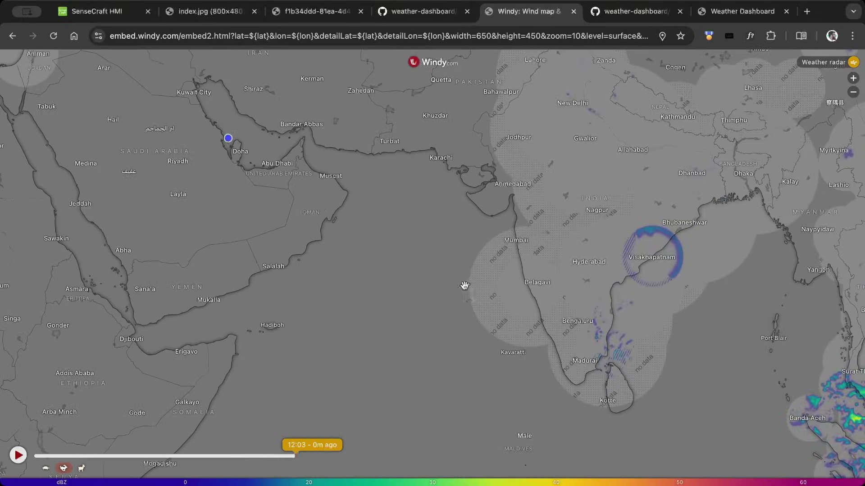
{"action": "left_click_drag", "start_coordinate": [463, 286], "coordinate": [209, 169]}
{"action": "scroll", "coordinate": [208, 169], "scroll_direction": "up", "scroll_amount": 2}
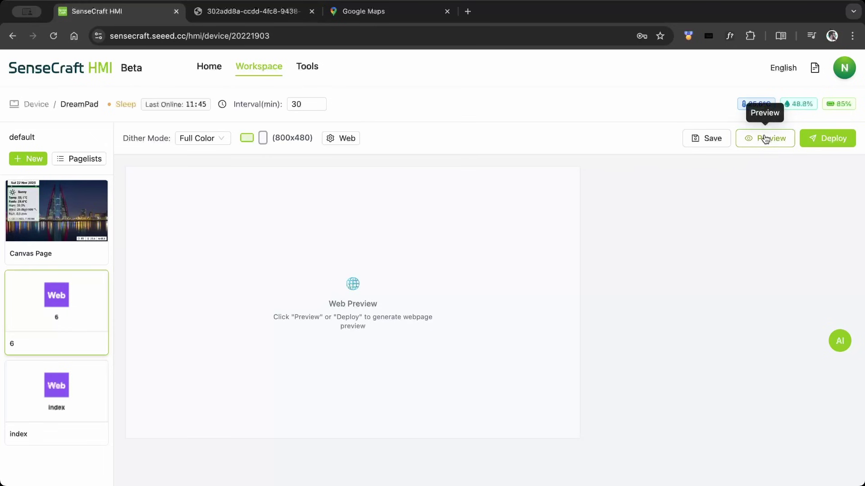
Step: Open the radar map image full-size and load the tile path 5/10/6/3/6
{"action": "left_click", "coordinate": [766, 138]}
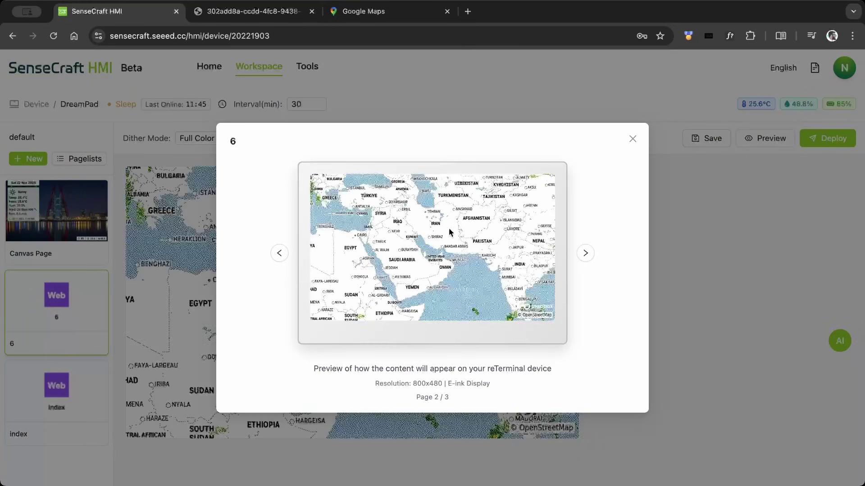
{"action": "left_click", "coordinate": [322, 202]}
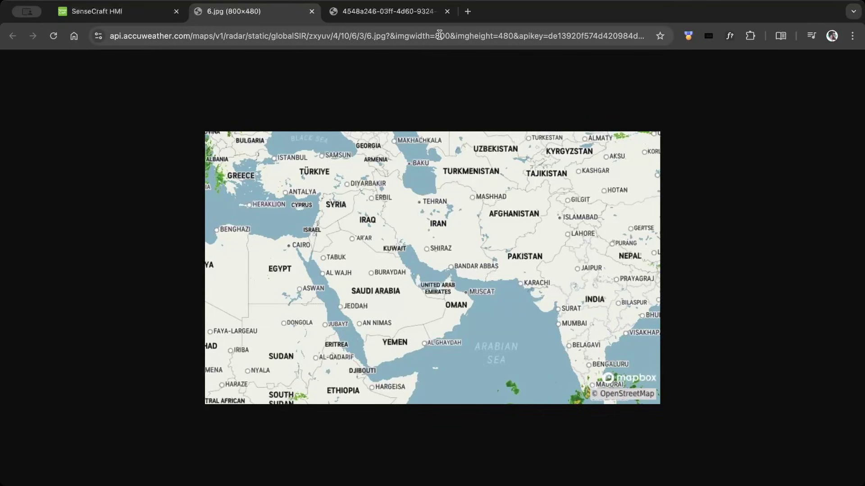
{"action": "left_click_drag", "start_coordinate": [439, 35], "coordinate": [512, 36]}
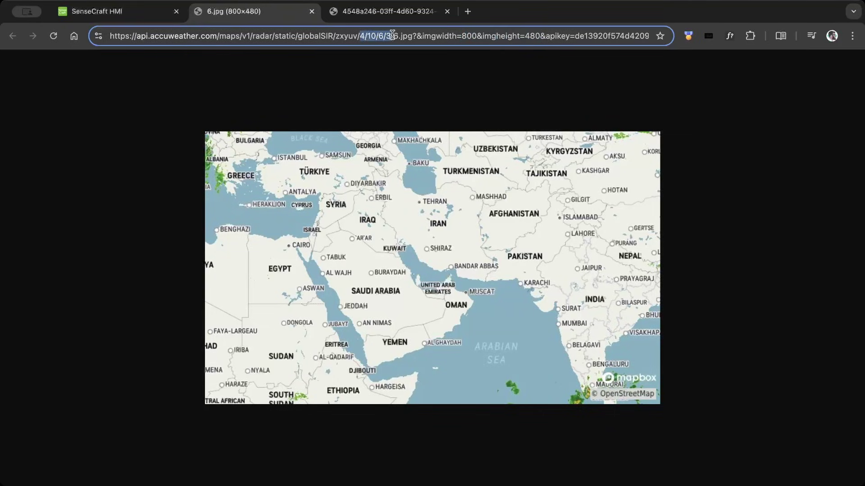
{"action": "type", "text": "5/10/6/3/6"}
{"action": "key", "text": "Return"}
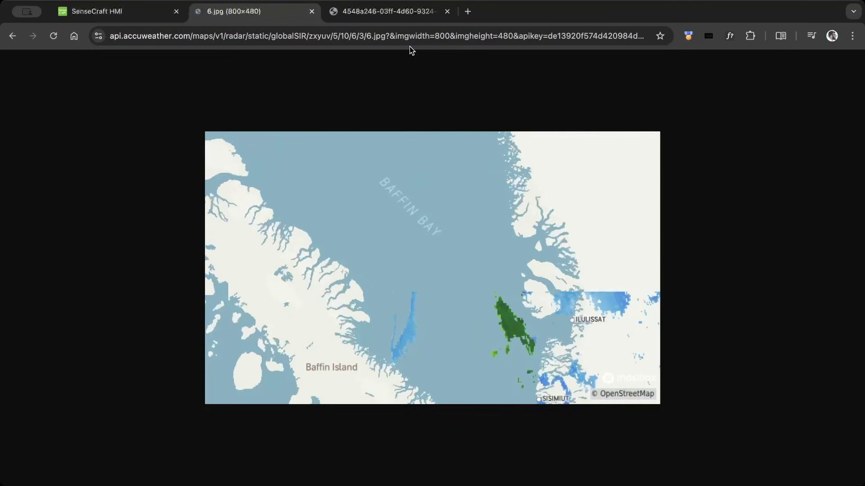
Step: Change the 10 in the image address to 20 and reload the tile
{"action": "double_click", "coordinate": [346, 35]}
{"action": "type", "text": "20"}
{"action": "key", "text": "Return"}
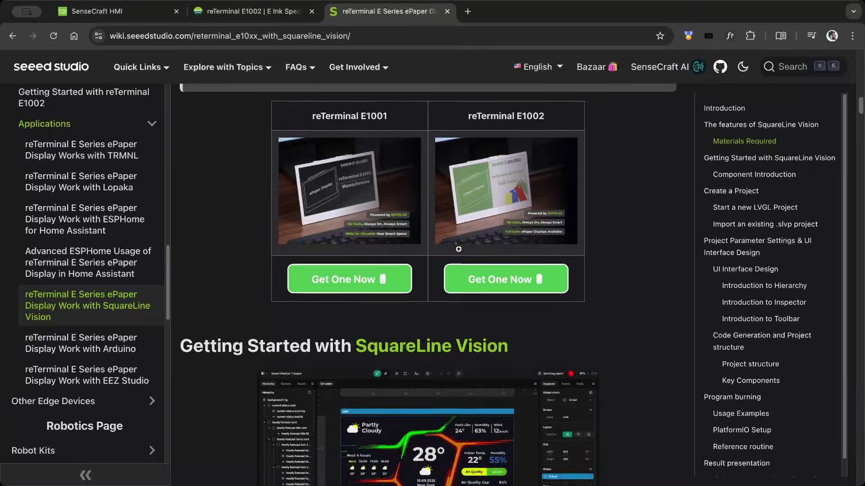
Step: Scroll the wiki down to the Create a Project / Start a new LVGL Project section
{"action": "scroll", "coordinate": [459, 249], "scroll_direction": "down", "scroll_amount": 15}
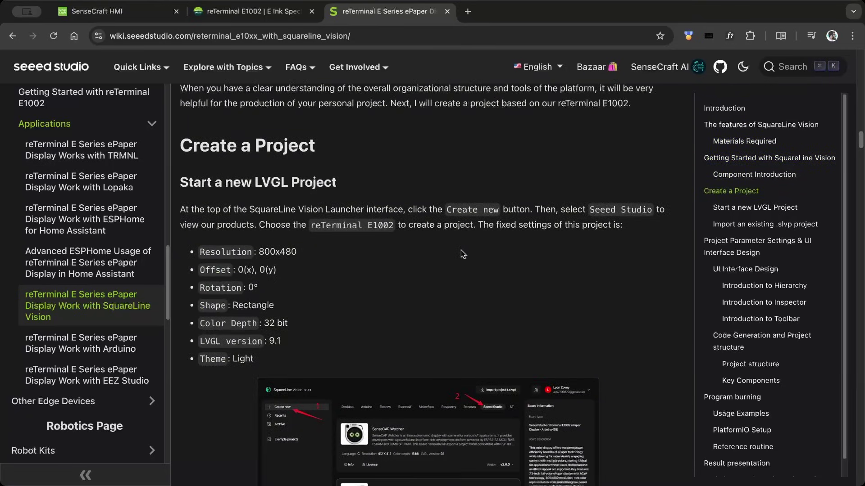
{"action": "scroll", "coordinate": [461, 250], "scroll_direction": "down", "scroll_amount": 15}
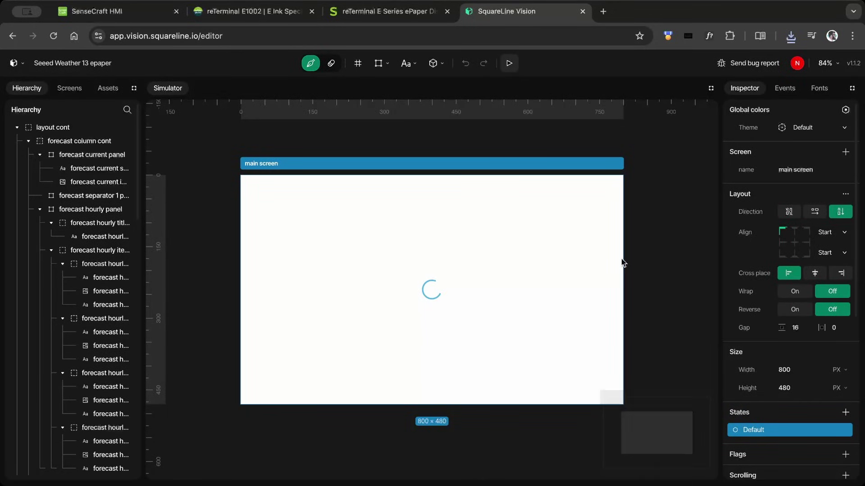
Step: Inspect the room image, Partly Cloudy label and indoor panel, then save and return to the launcher
{"action": "left_click", "coordinate": [581, 281]}
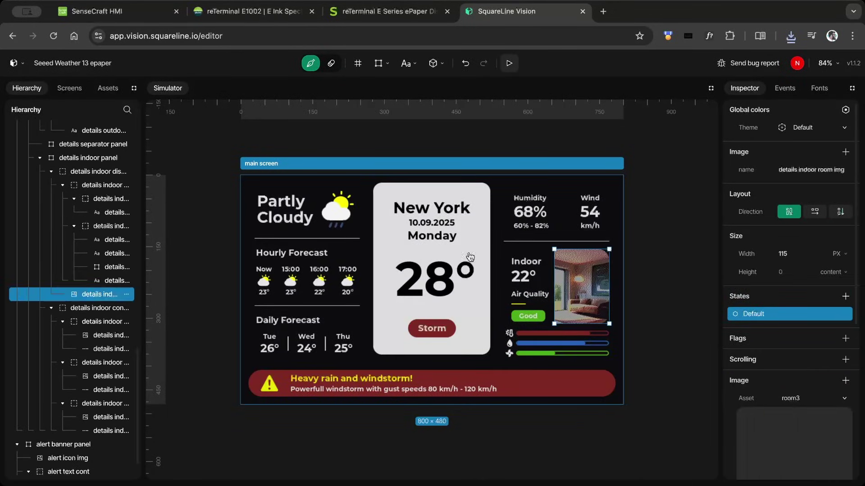
{"action": "left_click", "coordinate": [254, 215]}
{"action": "left_click", "coordinate": [554, 277]}
{"action": "left_click", "coordinate": [576, 278]}
{"action": "scroll", "coordinate": [766, 321], "scroll_direction": "down", "scroll_amount": 3}
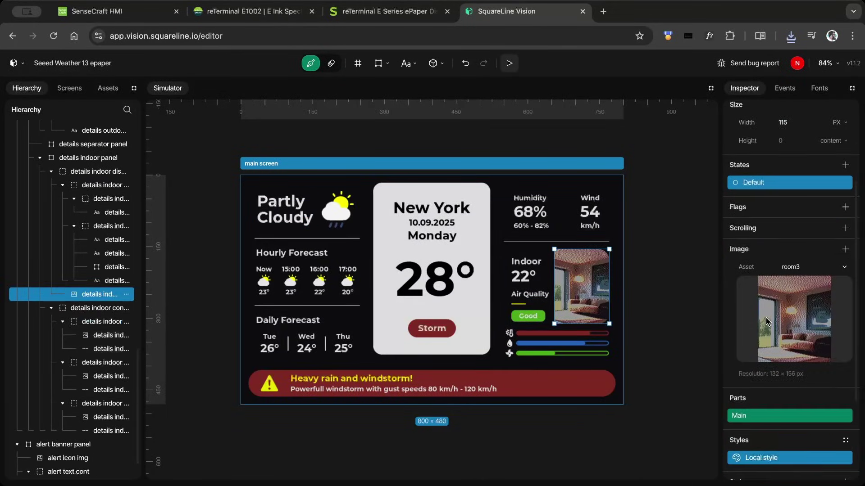
{"action": "left_click", "coordinate": [204, 295]}
{"action": "left_click", "coordinate": [15, 63]}
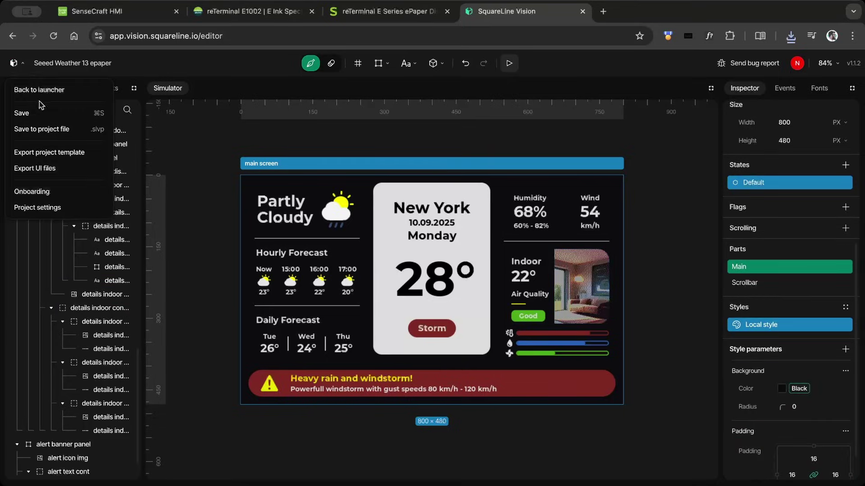
{"action": "left_click", "coordinate": [39, 88]}
{"action": "left_click", "coordinate": [493, 296]}
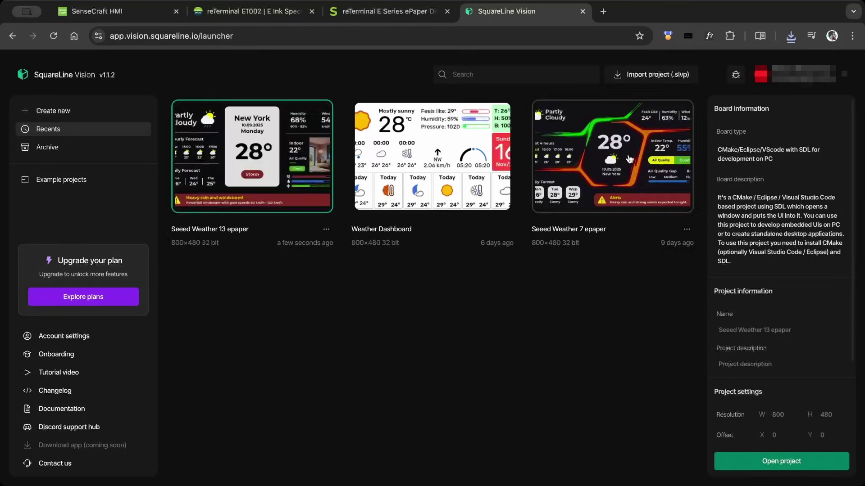
Step: Open the Seeed Weather 7 epaper project and undo the accidental background image move
{"action": "double_click", "coordinate": [628, 155]}
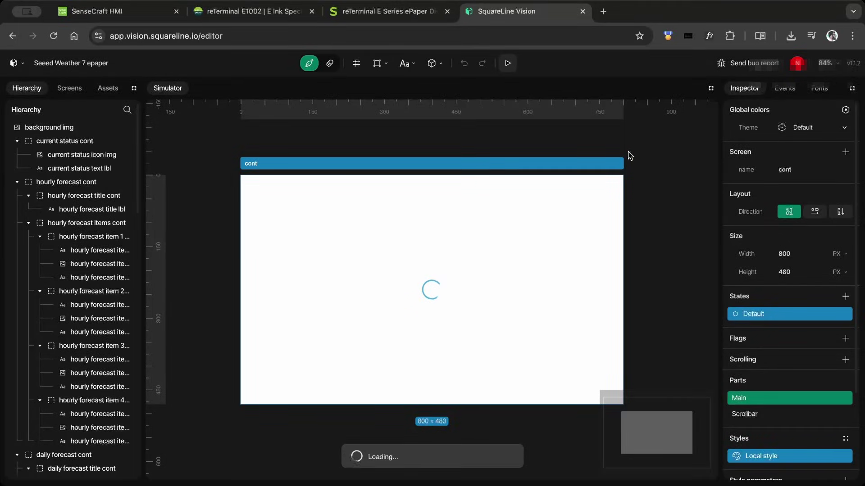
{"action": "scroll", "coordinate": [749, 335], "scroll_direction": "down", "scroll_amount": 4}
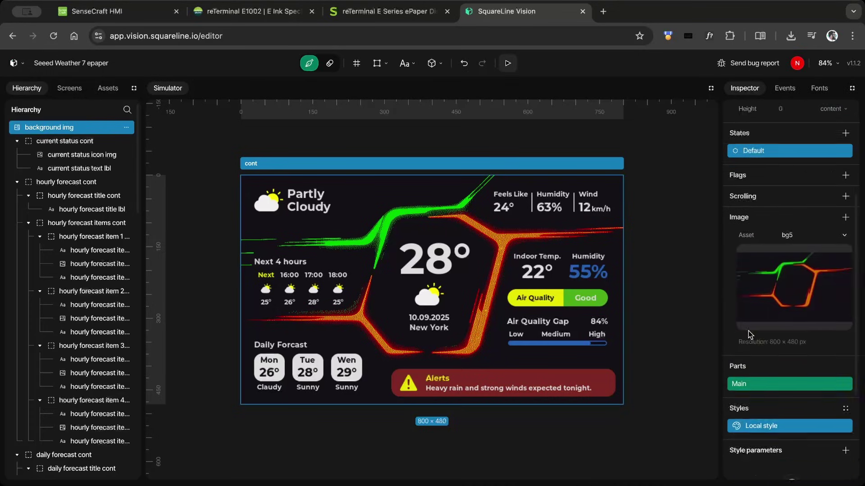
{"action": "scroll", "coordinate": [749, 335], "scroll_direction": "down", "scroll_amount": 2}
{"action": "key", "text": "ctrl+z"}
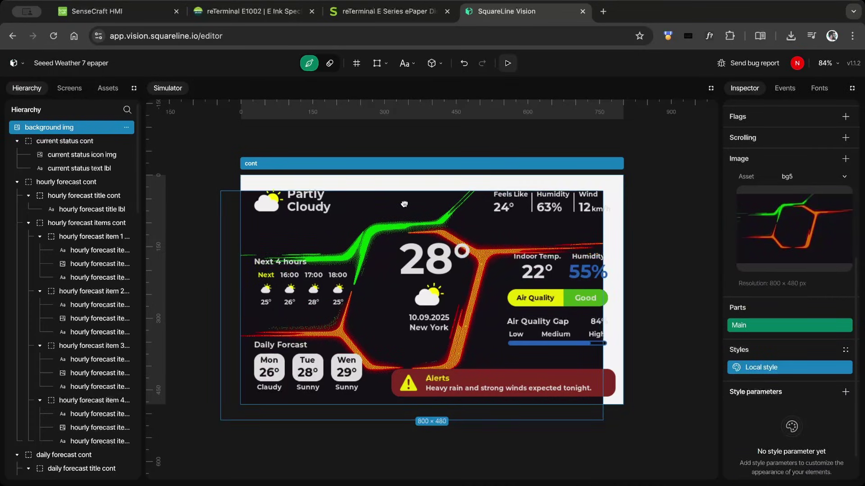
Step: Create a project named Test from the Seeed Studio reTerminal E1002 ePaper board template
{"action": "left_click", "coordinate": [14, 63]}
{"action": "left_click", "coordinate": [43, 108]}
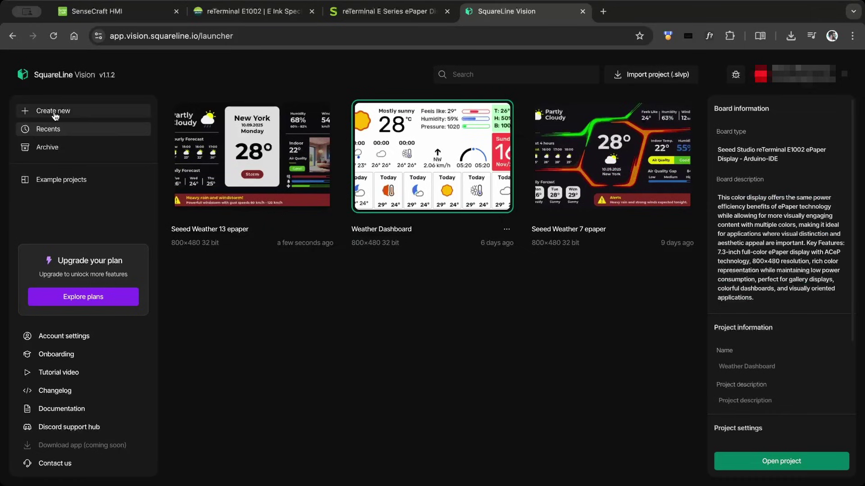
{"action": "left_click", "coordinate": [53, 111]}
{"action": "left_click", "coordinate": [500, 111]}
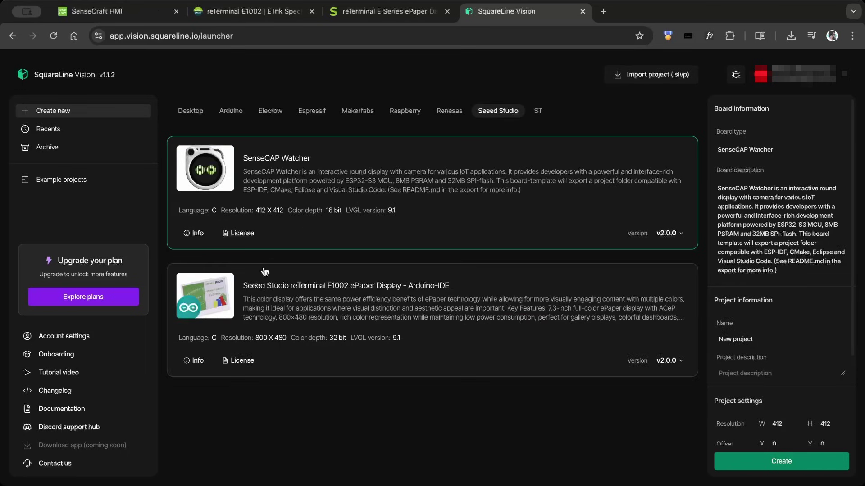
{"action": "left_click", "coordinate": [288, 293]}
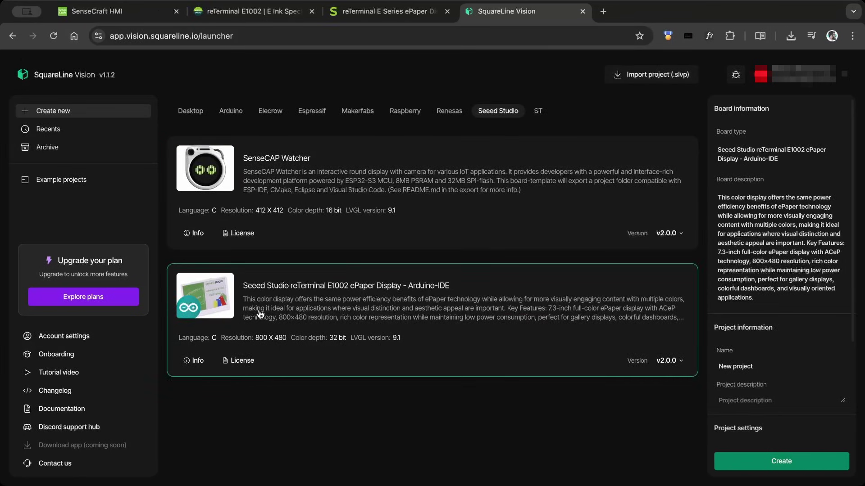
{"action": "left_click_drag", "start_coordinate": [261, 299], "coordinate": [475, 319]}
{"action": "scroll", "coordinate": [747, 351], "scroll_direction": "down", "scroll_amount": 3}
{"action": "left_click", "coordinate": [776, 223]}
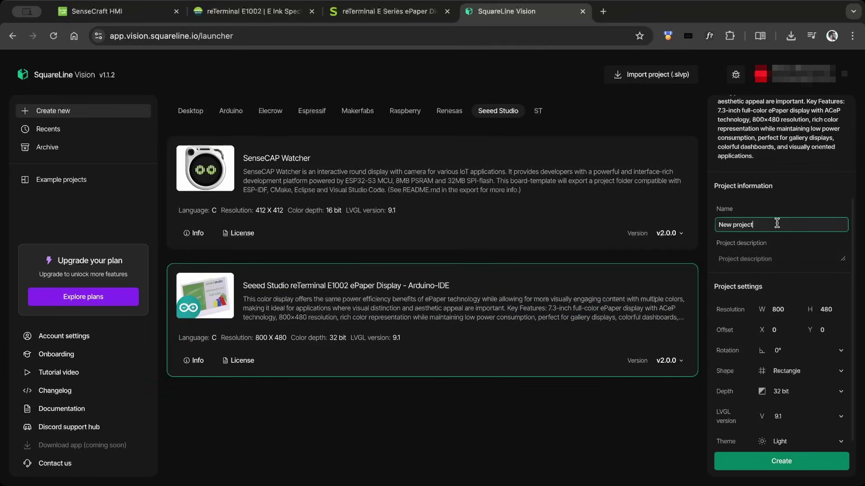
{"action": "scroll", "coordinate": [818, 431], "scroll_direction": "down", "scroll_amount": 1}
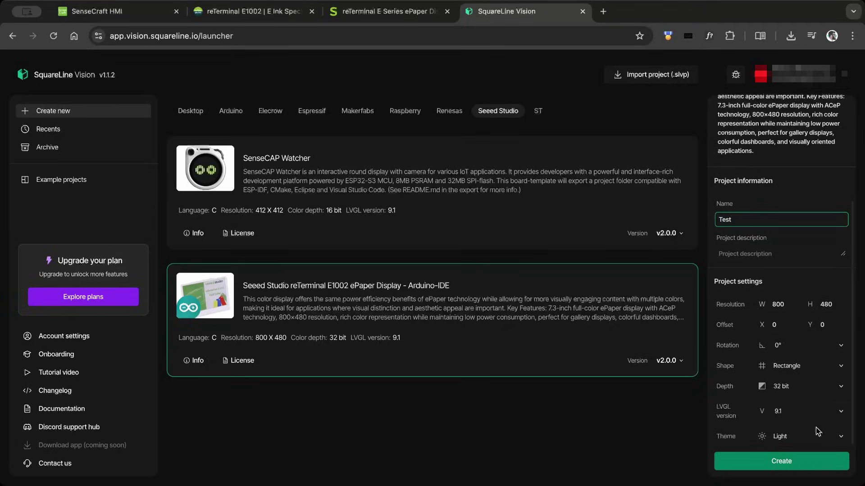
{"action": "left_click", "coordinate": [781, 461]}
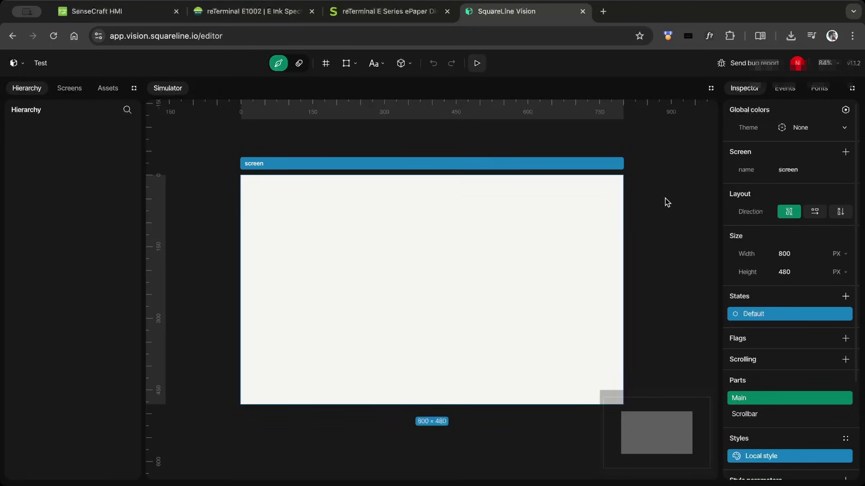
Step: Add a text Label, then open Weather Dashboard and browse its Assets images
{"action": "left_click", "coordinate": [373, 63]}
{"action": "left_click", "coordinate": [353, 87]}
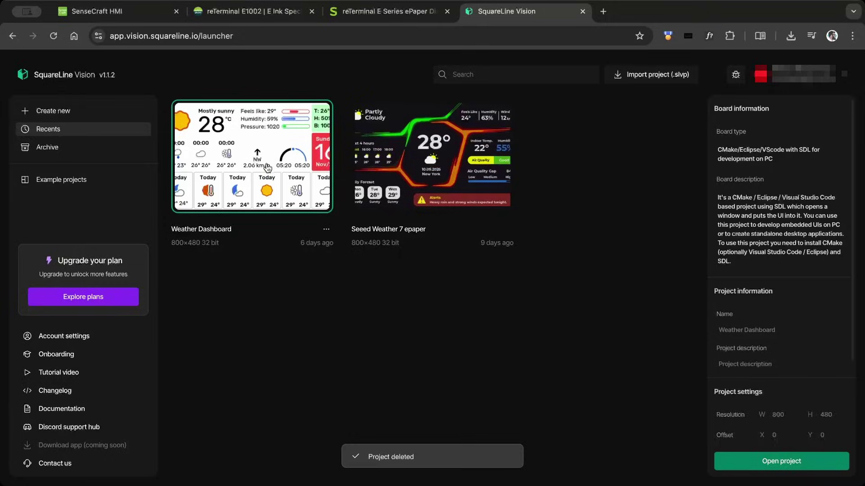
{"action": "left_click", "coordinate": [781, 463]}
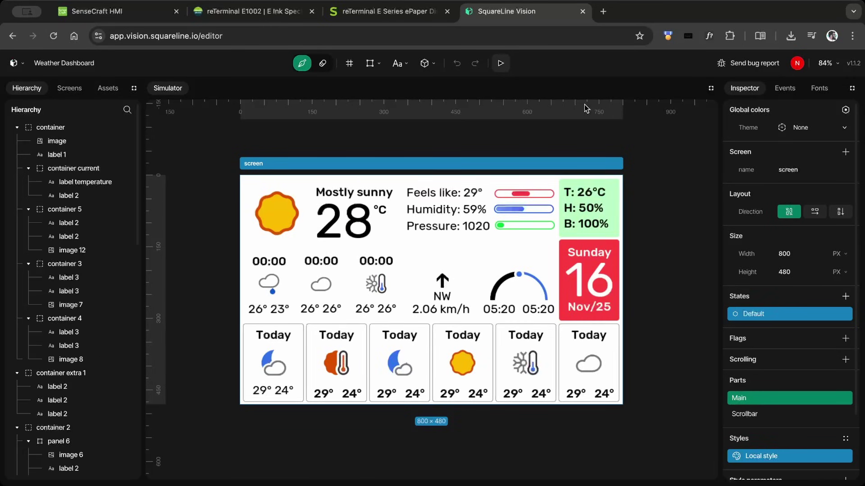
{"action": "left_click", "coordinate": [103, 90]}
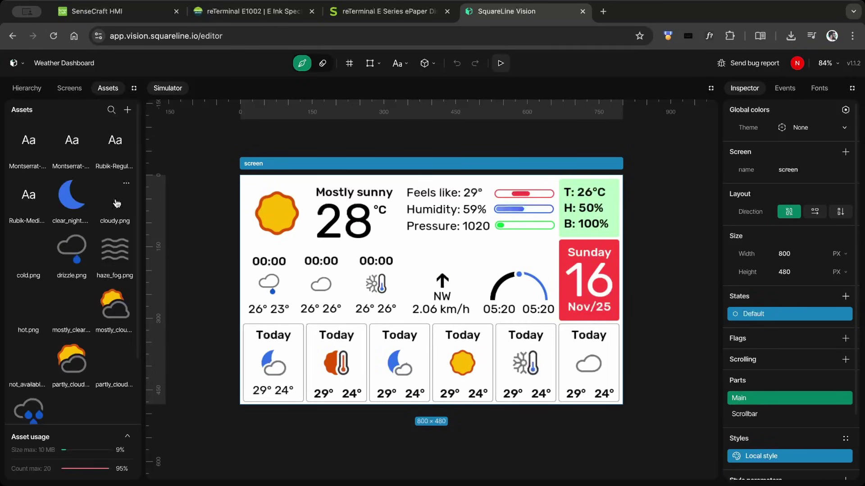
{"action": "mouse_move", "coordinate": [135, 225]}
{"action": "left_mouse_down"}
{"action": "mouse_move", "coordinate": [137, 257]}
{"action": "mouse_move", "coordinate": [138, 212]}
{"action": "left_mouse_up"}
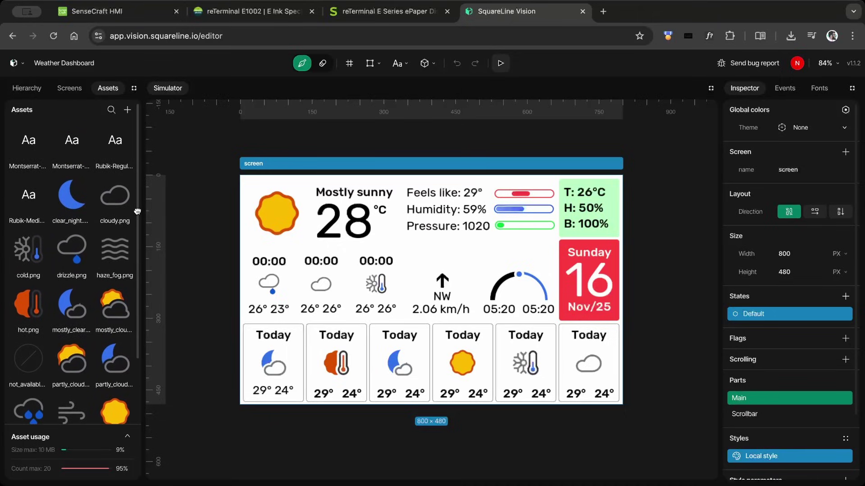
{"action": "left_click", "coordinate": [26, 88]}
{"action": "left_click", "coordinate": [24, 127]}
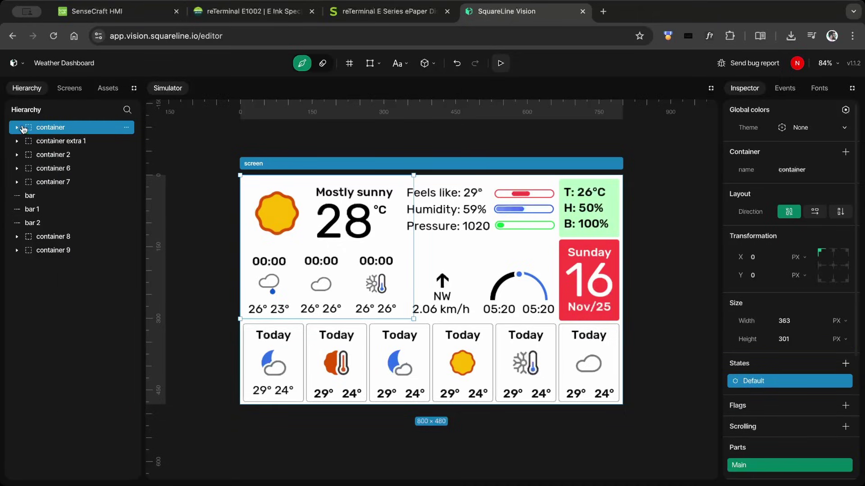
{"action": "left_click", "coordinate": [18, 128]}
{"action": "left_click", "coordinate": [56, 141]}
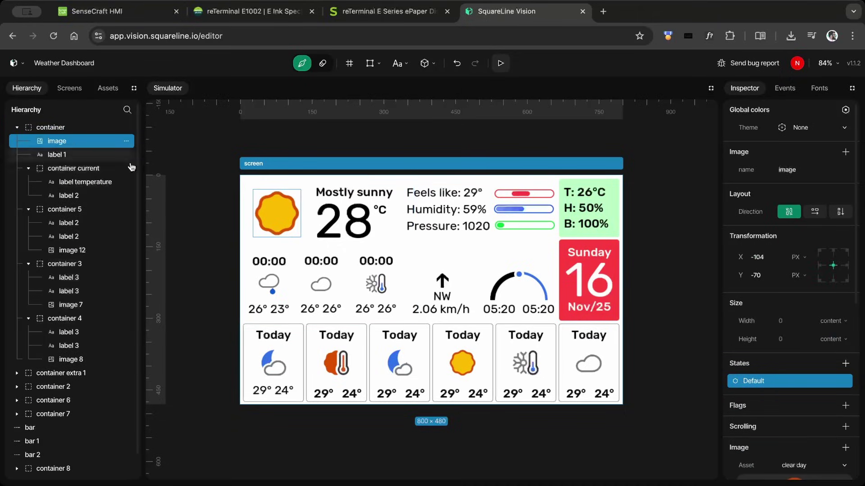
{"action": "scroll", "coordinate": [258, 220], "scroll_direction": "up", "scroll_amount": 3}
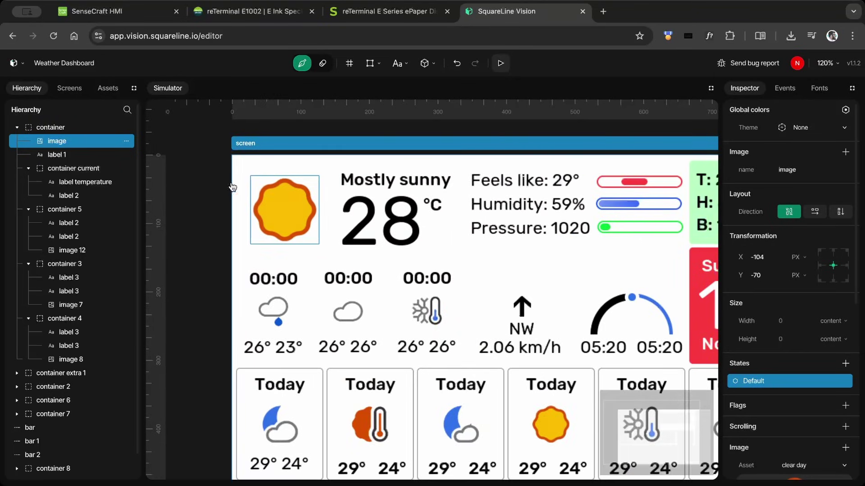
{"action": "key", "text": "Down"}
{"action": "key", "text": "Down"}
{"action": "key", "text": "Down"}
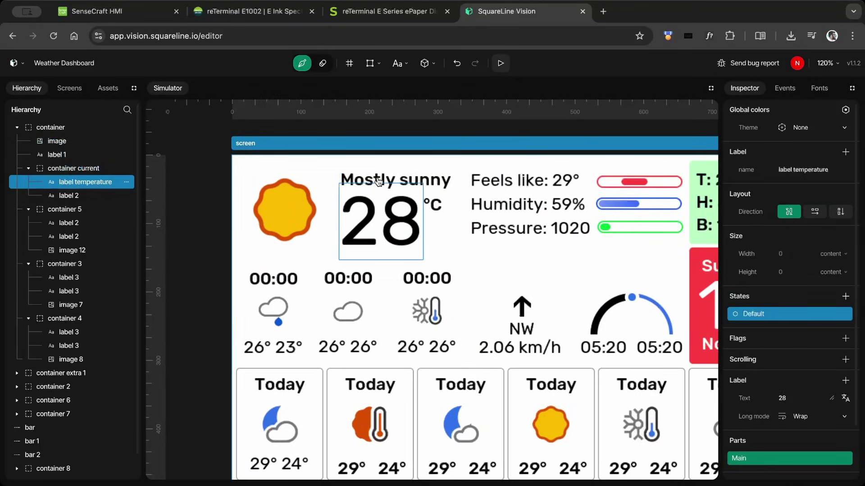
{"action": "scroll", "coordinate": [379, 182], "scroll_direction": "down", "scroll_amount": 2}
{"action": "left_click", "coordinate": [567, 287]}
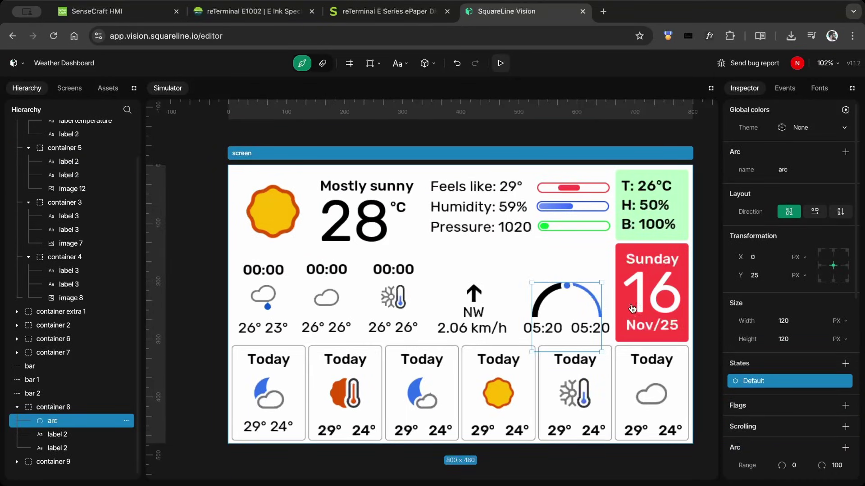
{"action": "scroll", "coordinate": [840, 320], "scroll_direction": "down", "scroll_amount": 8}
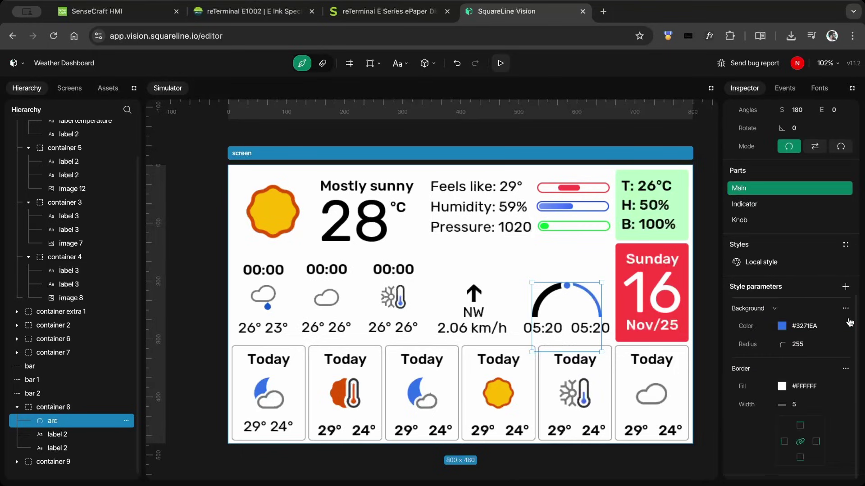
{"action": "left_click", "coordinate": [773, 205]}
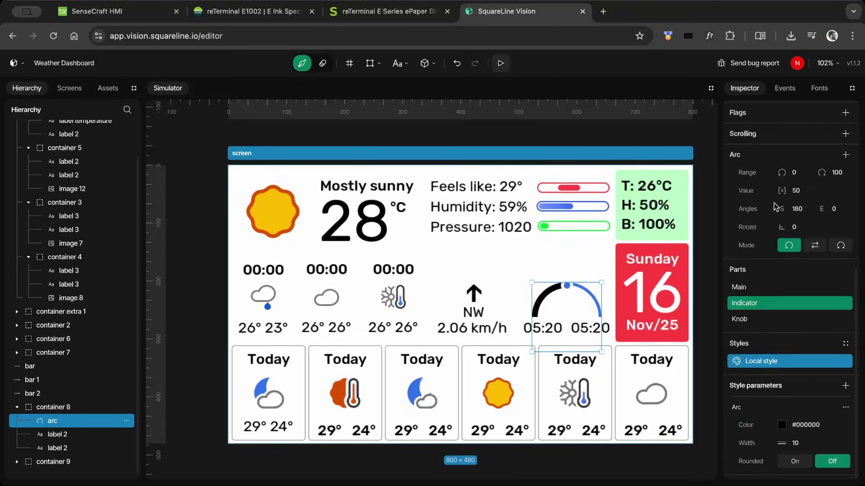
{"action": "left_click", "coordinate": [764, 320]}
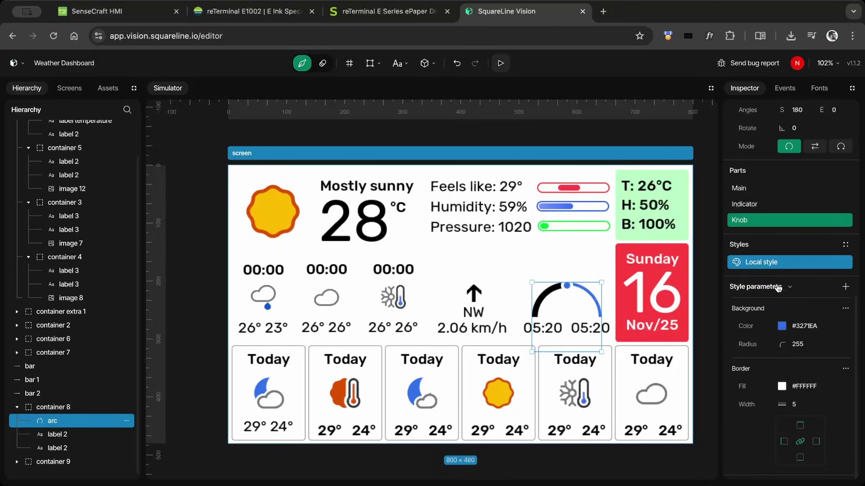
Step: Select the red Feels like bar, review its Indicator and Main styles, and set padding 202
{"action": "left_click", "coordinate": [591, 186]}
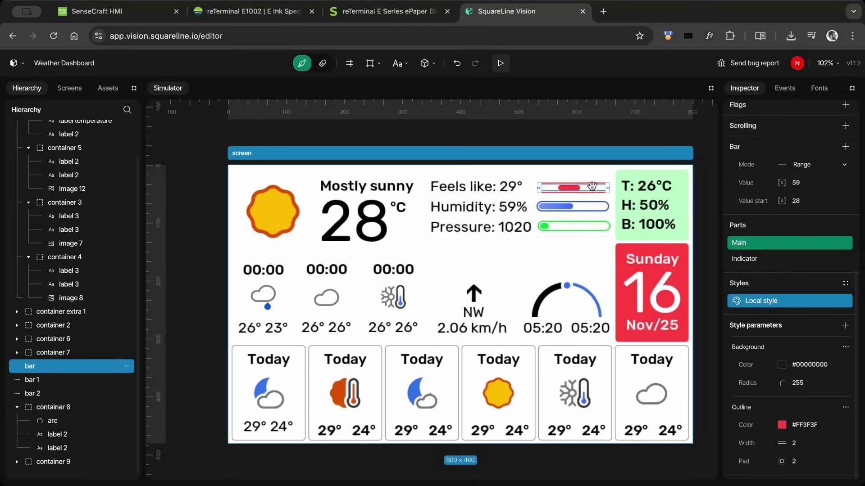
{"action": "left_click", "coordinate": [774, 261]}
{"action": "left_click", "coordinate": [796, 320]}
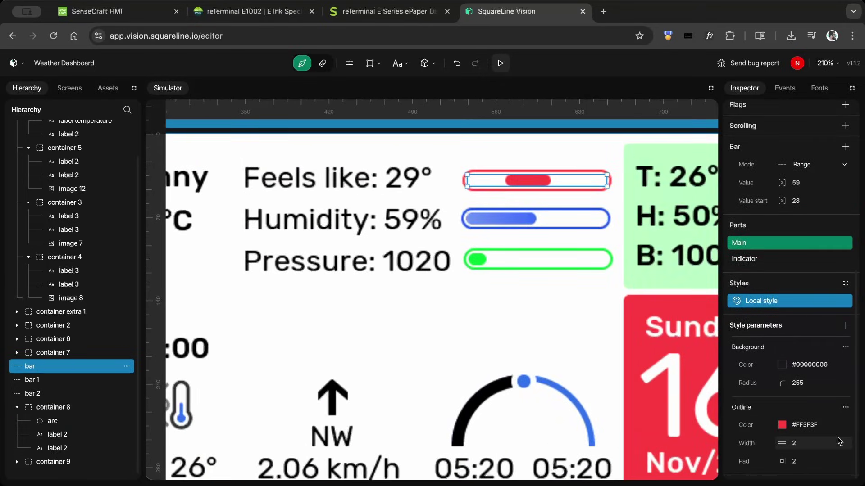
{"action": "double_click", "coordinate": [812, 463]}
{"action": "type", "text": "2"}
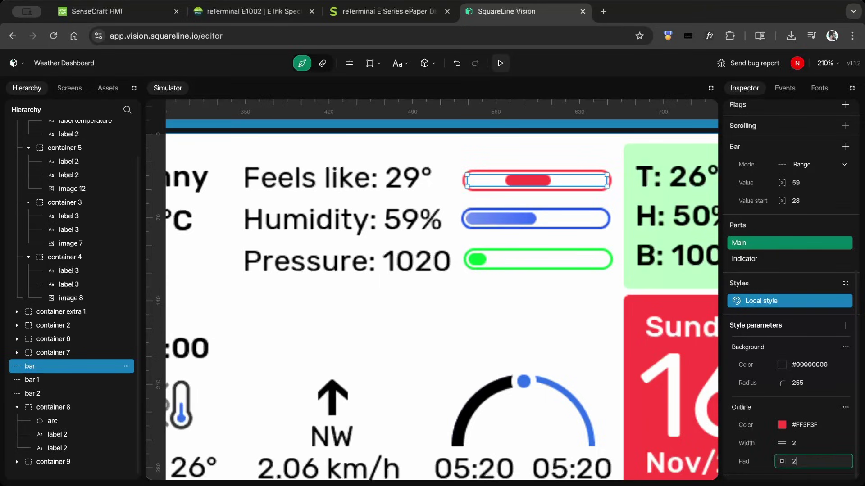
{"action": "type", "text": "0"}
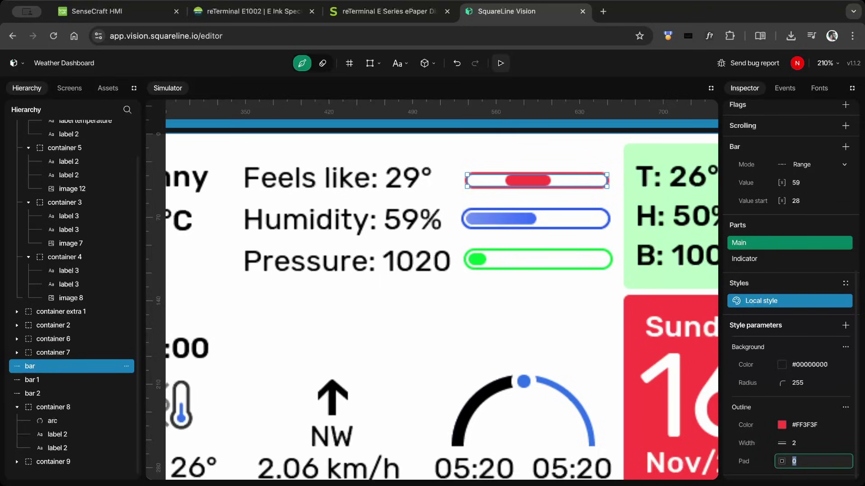
{"action": "type", "text": "2"}
Step: Fit the screen in view, clear the selection, and export the project template package
{"action": "key", "text": "shift+1"}
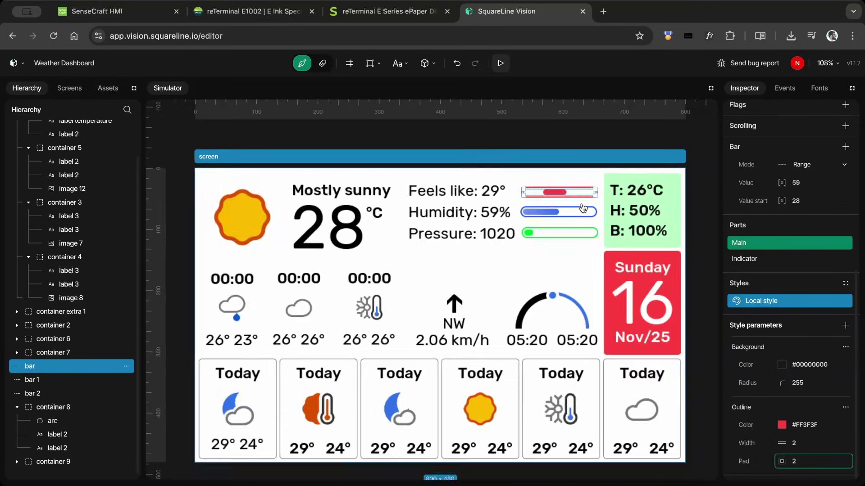
{"action": "left_click", "coordinate": [691, 200]}
{"action": "left_click", "coordinate": [16, 63]}
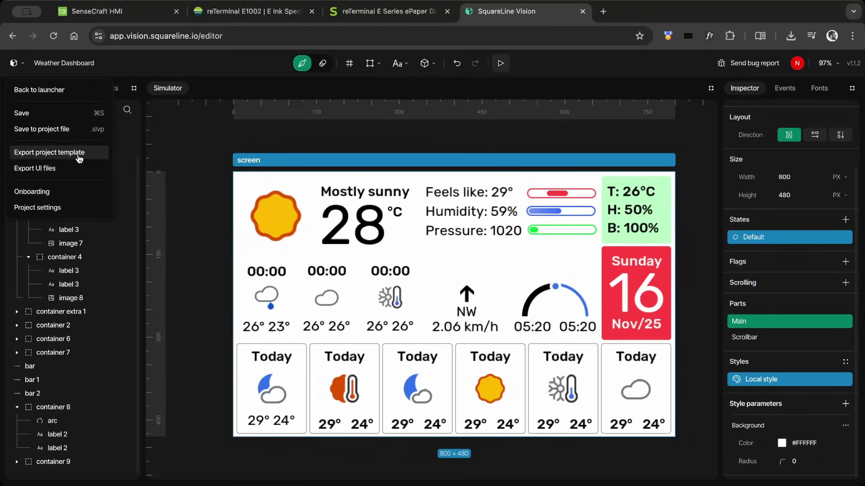
{"action": "left_click", "coordinate": [80, 154]}
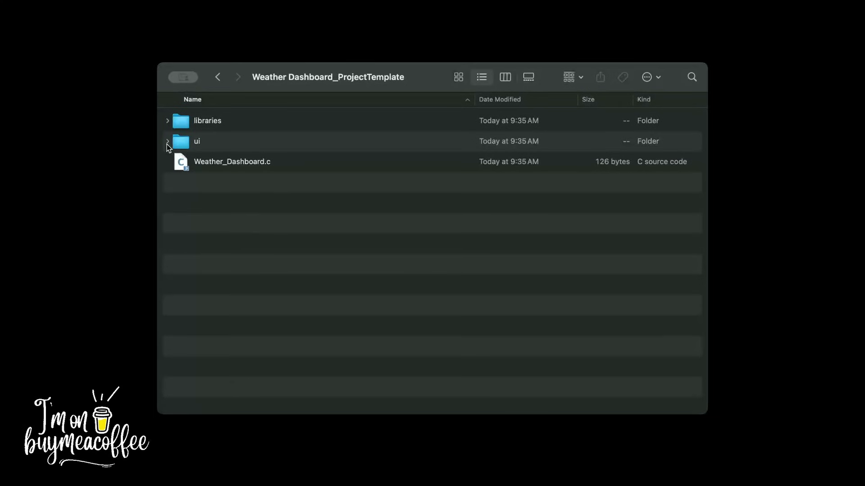
Step: Expand the exported template and rename the libraries folder to lib
{"action": "left_click", "coordinate": [167, 142]}
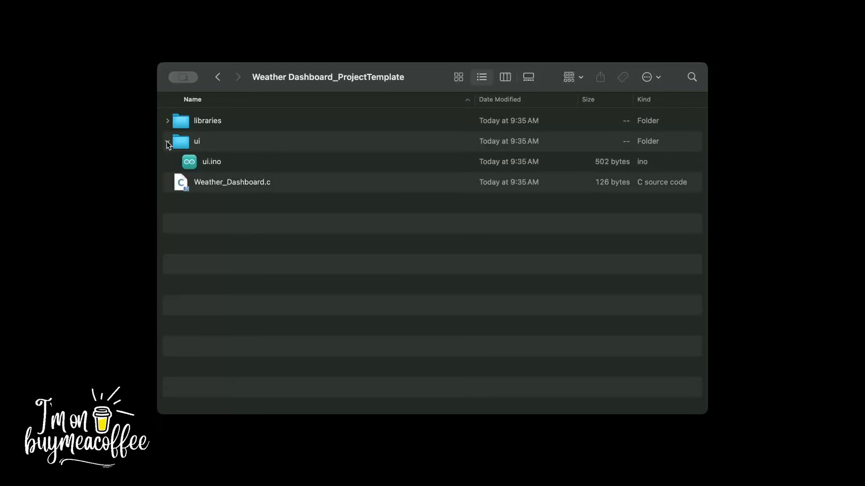
{"action": "left_click", "coordinate": [167, 121]}
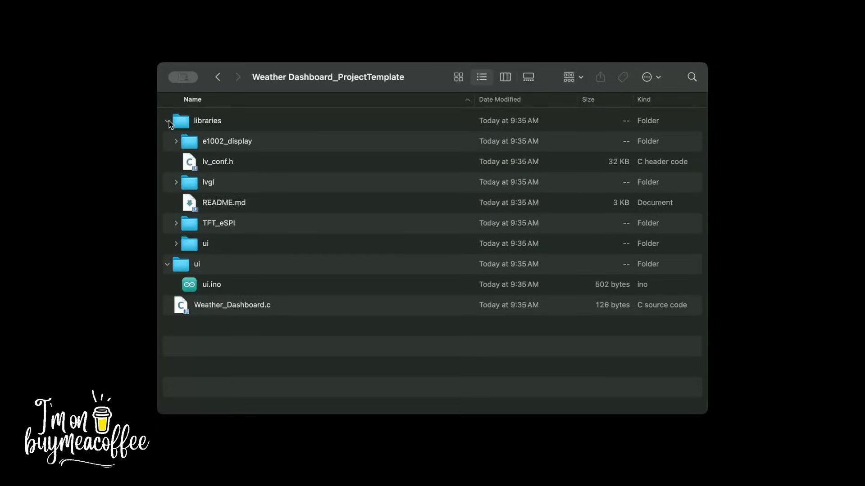
{"action": "left_click", "coordinate": [206, 123]}
{"action": "key", "text": "Return"}
{"action": "type", "text": "lib"}
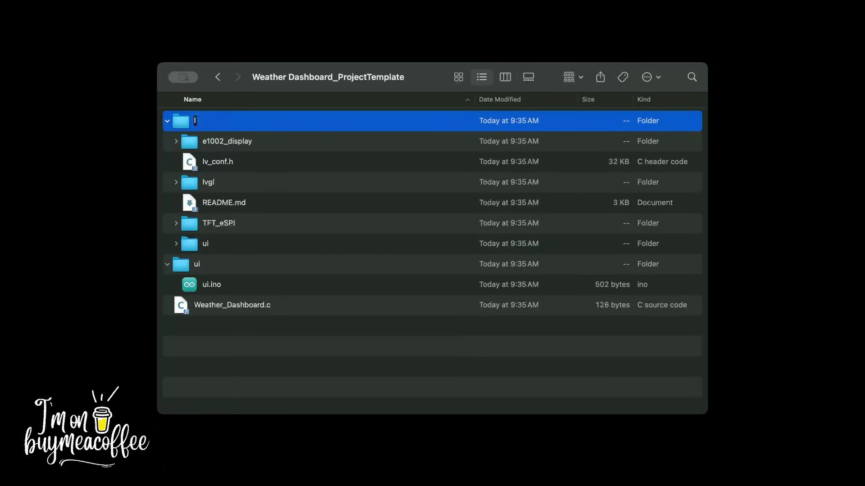
Step: Rename the outer ui folder to src and ui.ino to main.cpp, accepting the .cpp extension
{"action": "left_click", "coordinate": [203, 264]}
{"action": "key", "text": "Return"}
{"action": "type", "text": "src"}
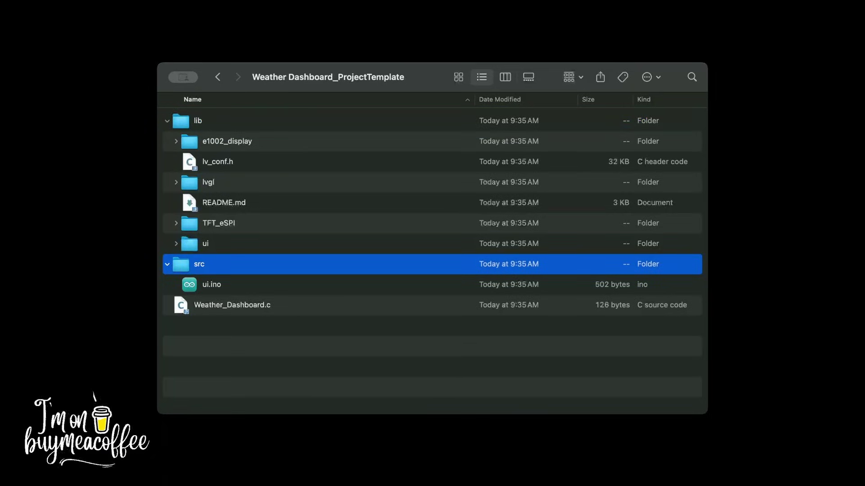
{"action": "left_click", "coordinate": [216, 287]}
{"action": "key", "text": "Return"}
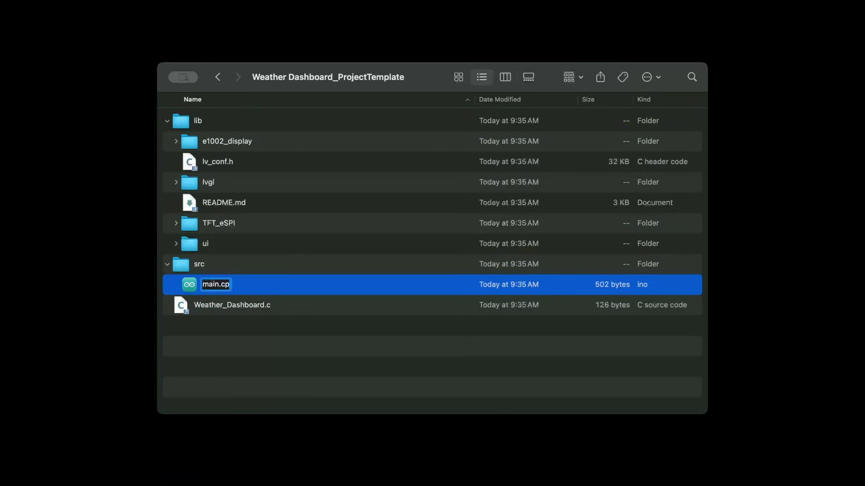
{"action": "type", "text": "main.cpp"}
{"action": "key", "text": "Return"}
{"action": "left_click", "coordinate": [517, 92]}
{"action": "key", "text": "super+Tab"}
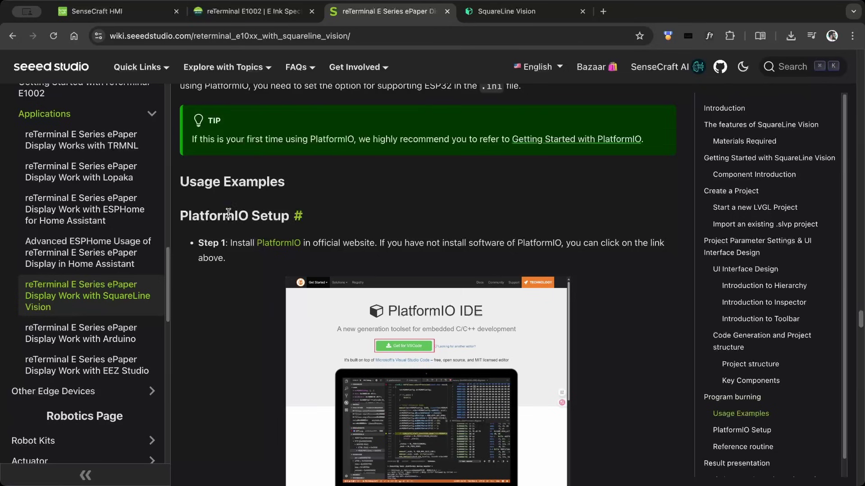
Step: Scroll past PlatformIO Setup to Reference routine and get the Seeed Weather 7 epaper example
{"action": "left_click_drag", "start_coordinate": [183, 218], "coordinate": [342, 220]}
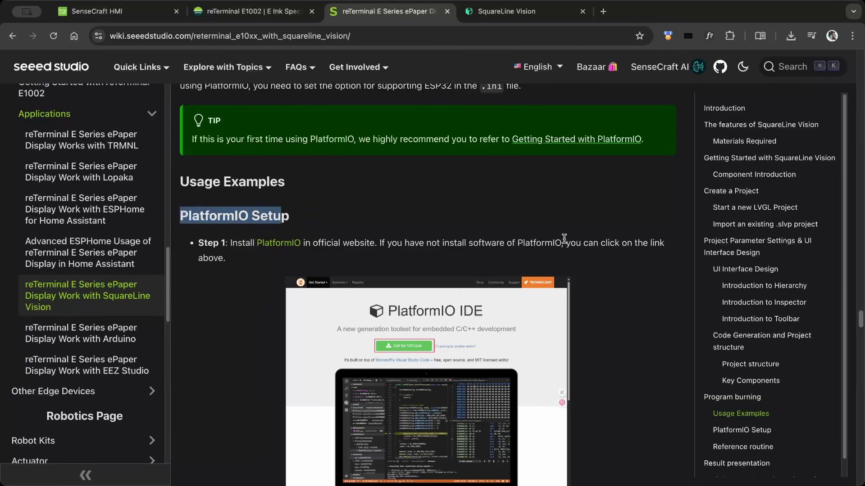
{"action": "scroll", "coordinate": [567, 239], "scroll_direction": "down", "scroll_amount": 1}
{"action": "scroll", "coordinate": [612, 244], "scroll_direction": "down", "scroll_amount": 5}
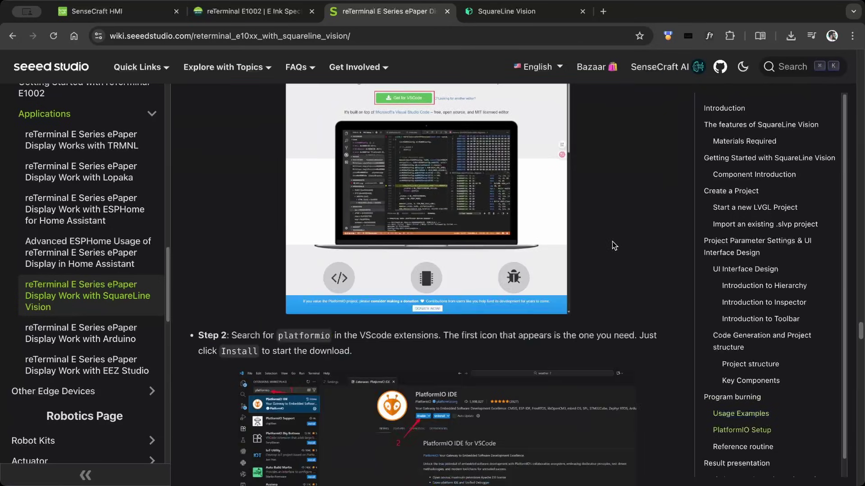
{"action": "scroll", "coordinate": [612, 241], "scroll_direction": "down", "scroll_amount": 10}
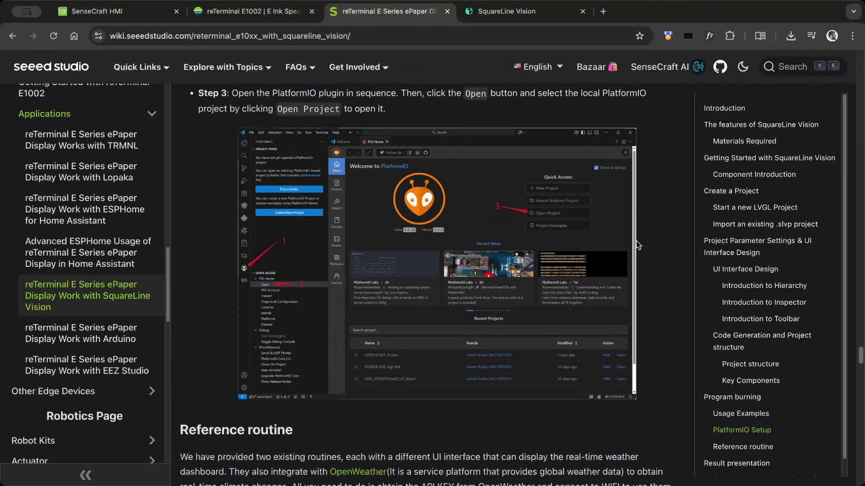
{"action": "scroll", "coordinate": [639, 244], "scroll_direction": "down", "scroll_amount": 6}
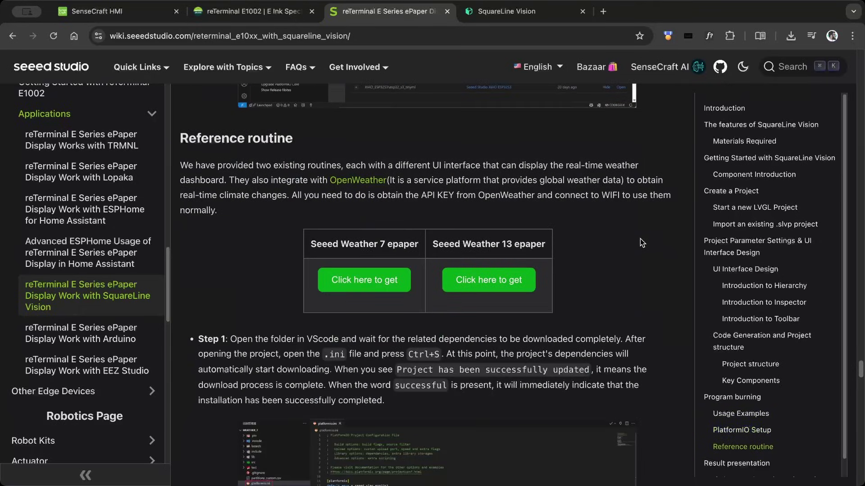
{"action": "scroll", "coordinate": [640, 241], "scroll_direction": "down", "scroll_amount": 3}
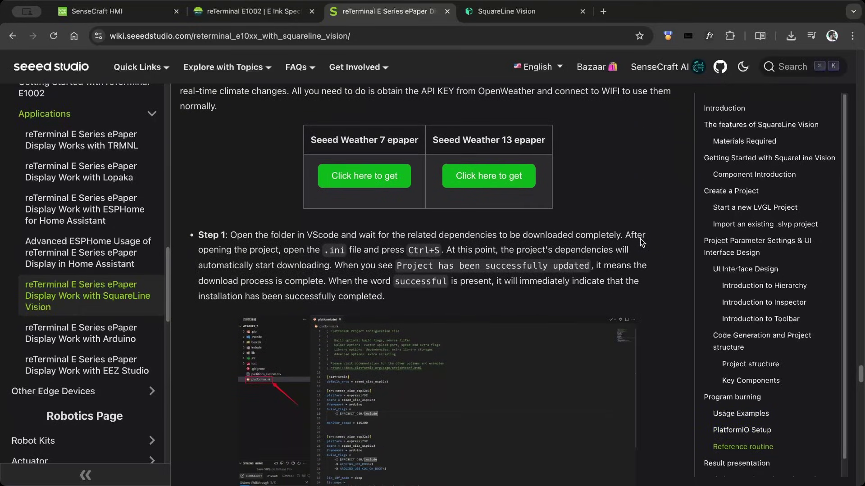
{"action": "scroll", "coordinate": [640, 241], "scroll_direction": "down", "scroll_amount": 3}
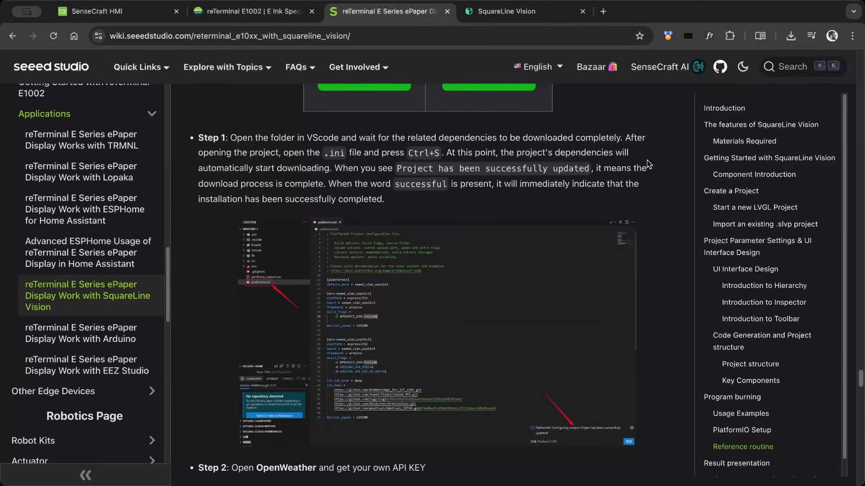
{"action": "scroll", "coordinate": [647, 160], "scroll_direction": "up", "scroll_amount": 2}
{"action": "left_click_drag", "start_coordinate": [302, 133], "coordinate": [398, 133]}
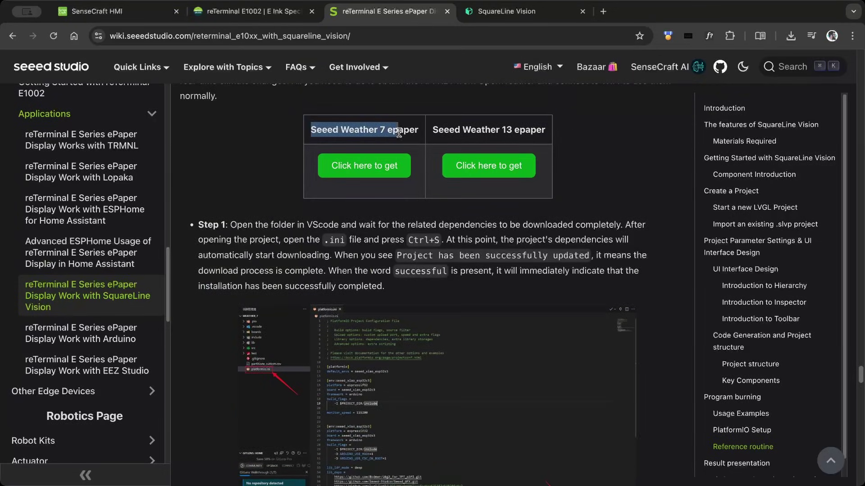
{"action": "left_click", "coordinate": [564, 128]}
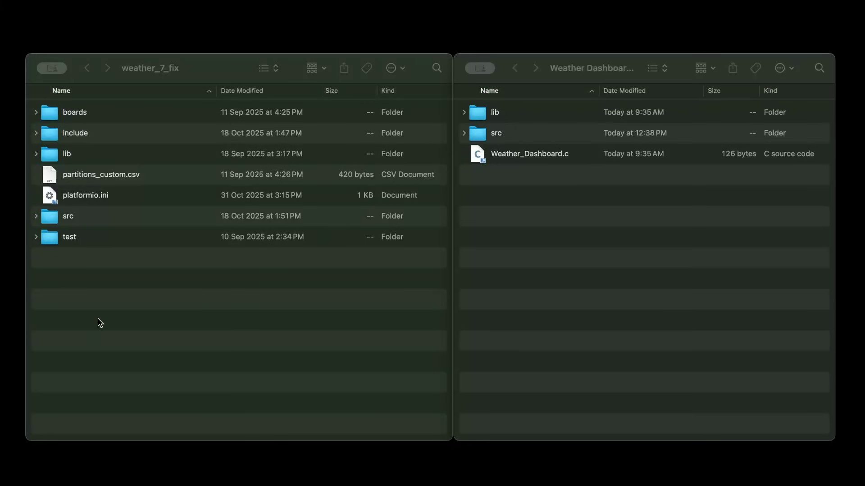
Step: Copy the four weather_7_fix items (boards, include, partitions_custom.csv, platformio.ini) and paste them into Weather Dashboard
{"action": "left_click", "coordinate": [100, 322]}
{"action": "left_click", "coordinate": [85, 196]}
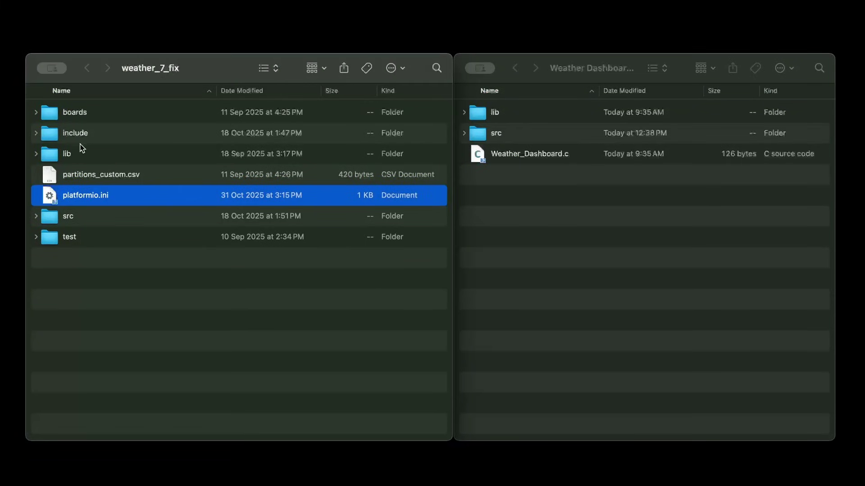
{"action": "left_click", "coordinate": [79, 133], "text": "super"}
{"action": "left_click", "coordinate": [83, 113], "text": "super"}
{"action": "left_click", "coordinate": [110, 179], "text": "super"}
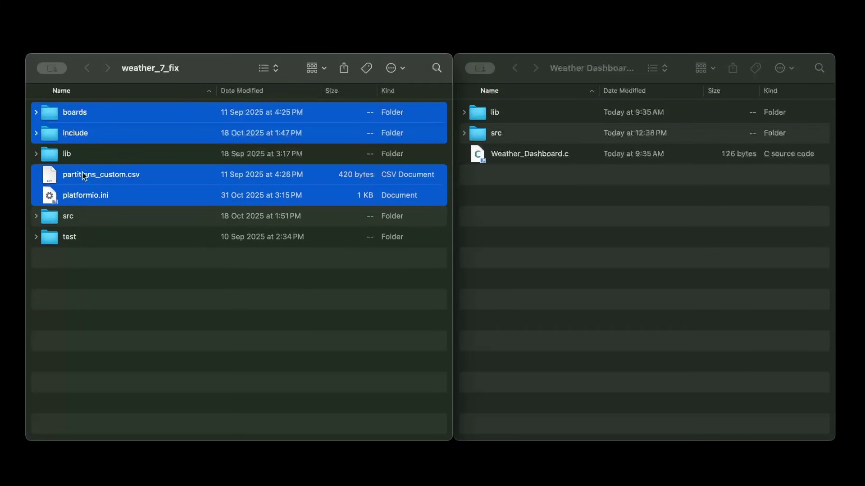
{"action": "right_click", "coordinate": [92, 176]}
{"action": "left_click", "coordinate": [118, 327]}
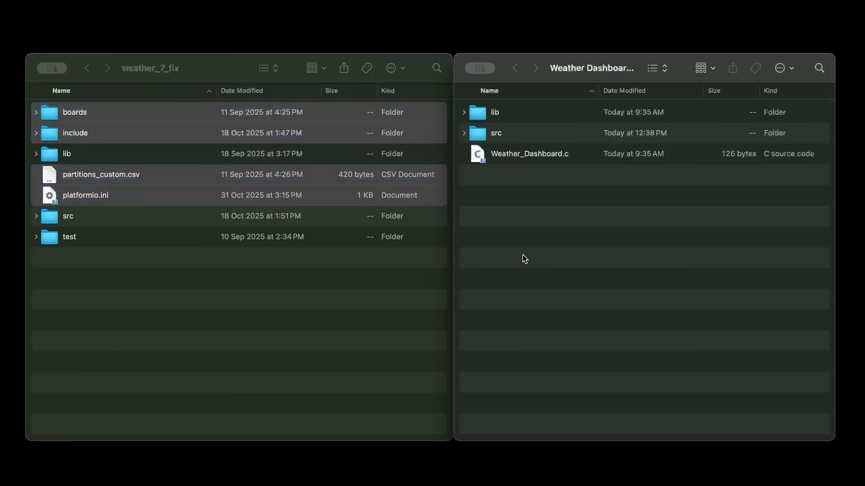
{"action": "right_click", "coordinate": [523, 255]}
{"action": "left_click", "coordinate": [574, 282]}
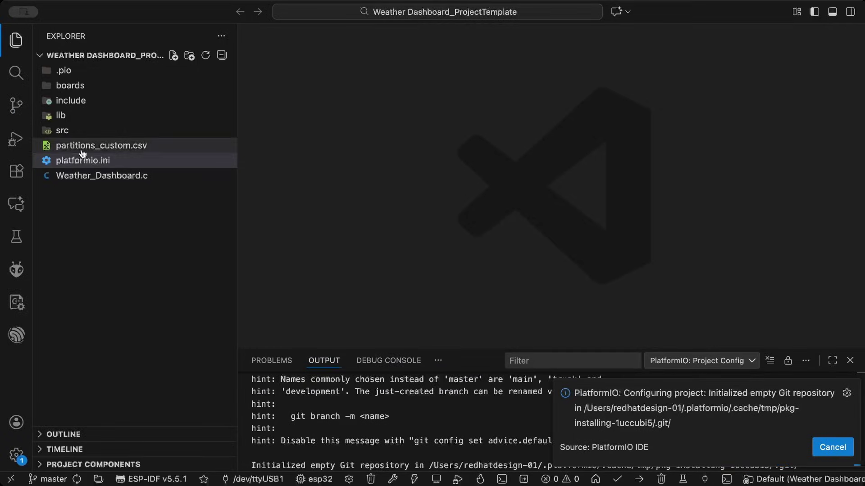
Step: Open platformio.ini and build and upload the Weather Dashboard project to the board
{"action": "left_click", "coordinate": [56, 159]}
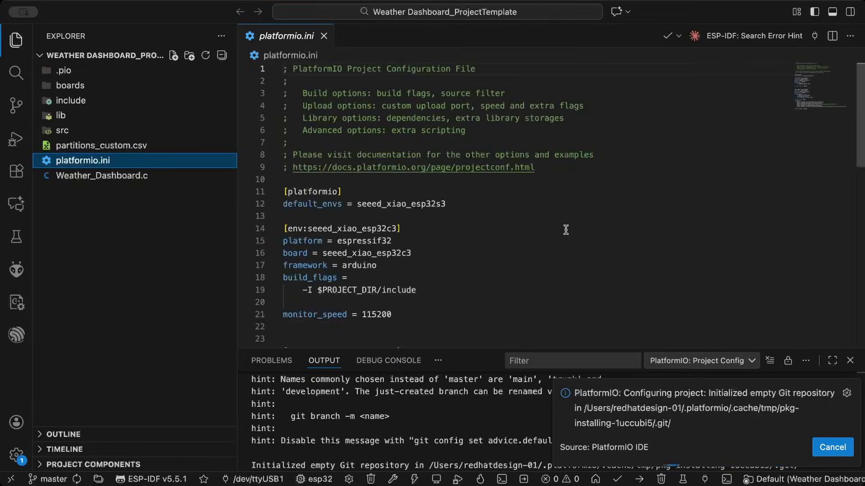
{"action": "scroll", "coordinate": [566, 228], "scroll_direction": "down", "scroll_amount": 3}
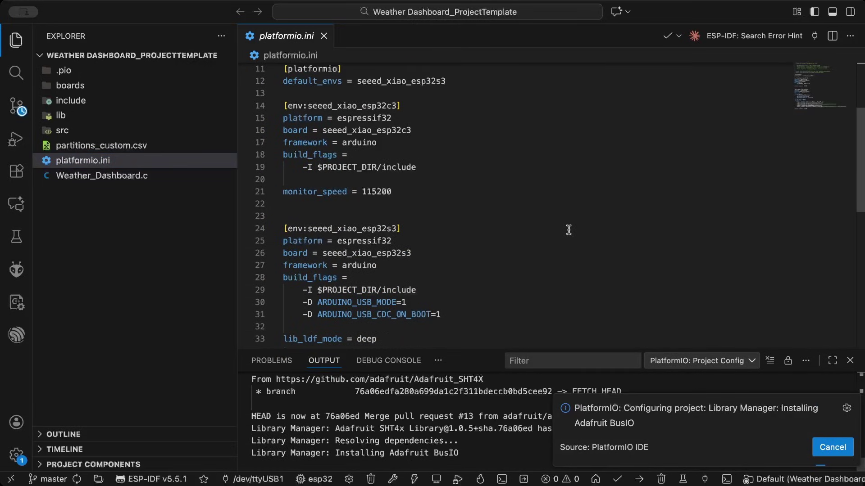
{"action": "scroll", "coordinate": [568, 228], "scroll_direction": "down", "scroll_amount": 3}
{"action": "scroll", "coordinate": [568, 229], "scroll_direction": "up", "scroll_amount": 5}
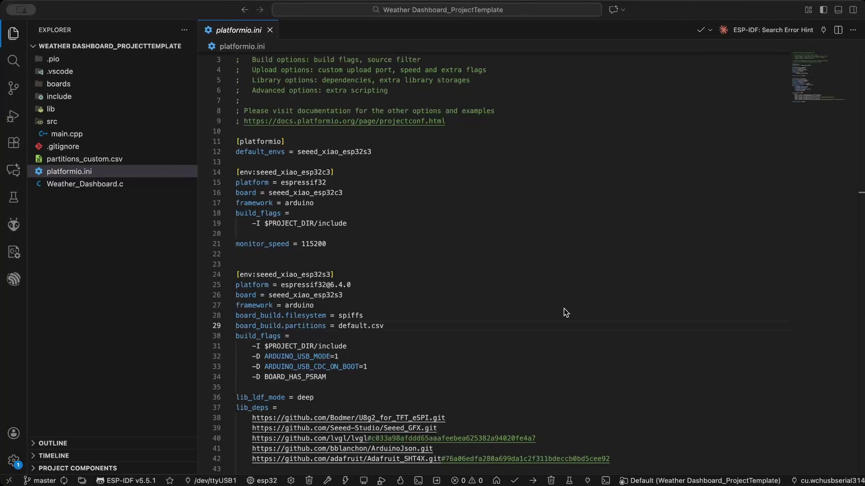
{"action": "key", "text": "ctrl+alt+u"}
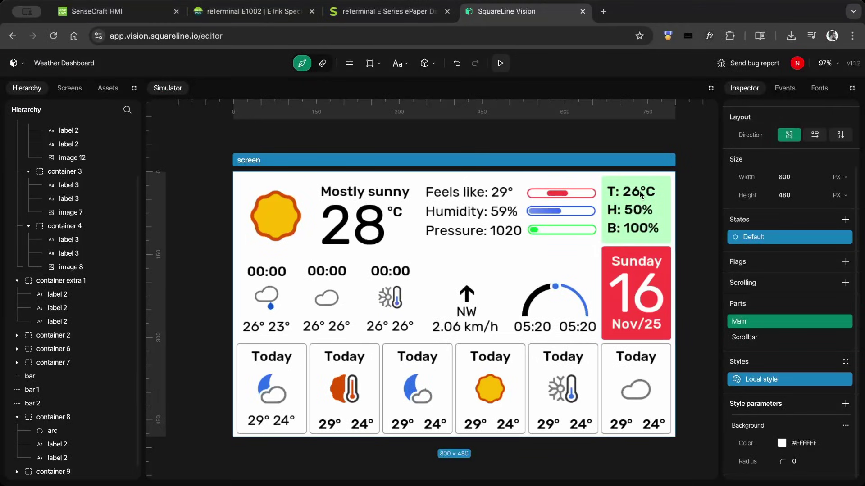
Step: Set the text colour of the T: 26°C, H: 50% and B: 100% readings to white
{"action": "left_click", "coordinate": [640, 194]}
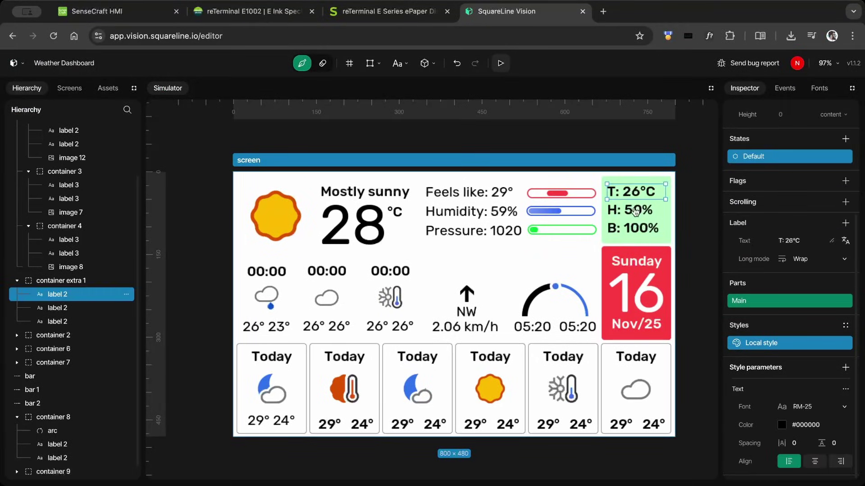
{"action": "left_click", "coordinate": [781, 425]}
{"action": "left_click", "coordinate": [641, 210]}
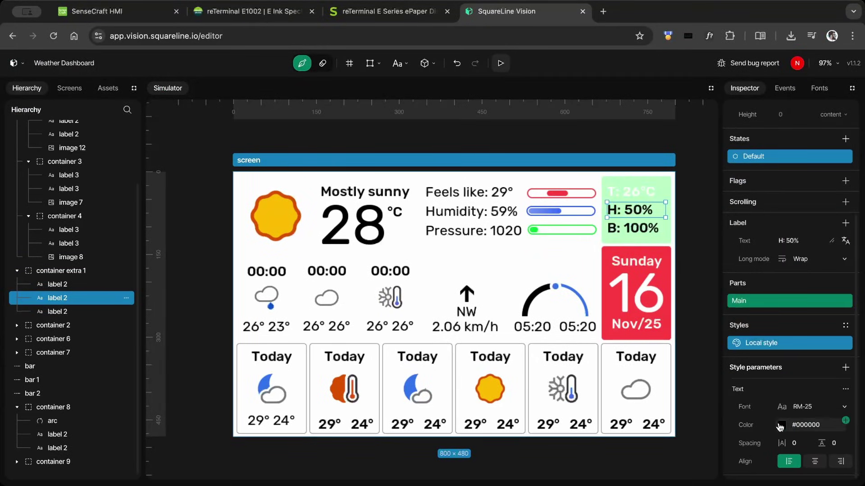
{"action": "left_click", "coordinate": [782, 424]}
{"action": "left_click", "coordinate": [632, 228]}
{"action": "left_click", "coordinate": [781, 425]}
Step: Give the first Today forecast cards a black #000000 border fill
{"action": "left_click", "coordinate": [292, 344]}
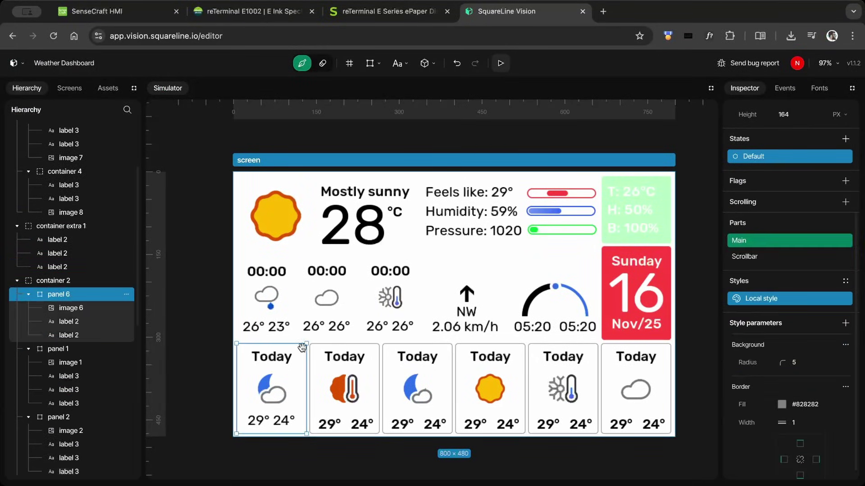
{"action": "scroll", "coordinate": [793, 360], "scroll_direction": "down", "scroll_amount": 1}
{"action": "left_click", "coordinate": [781, 386]}
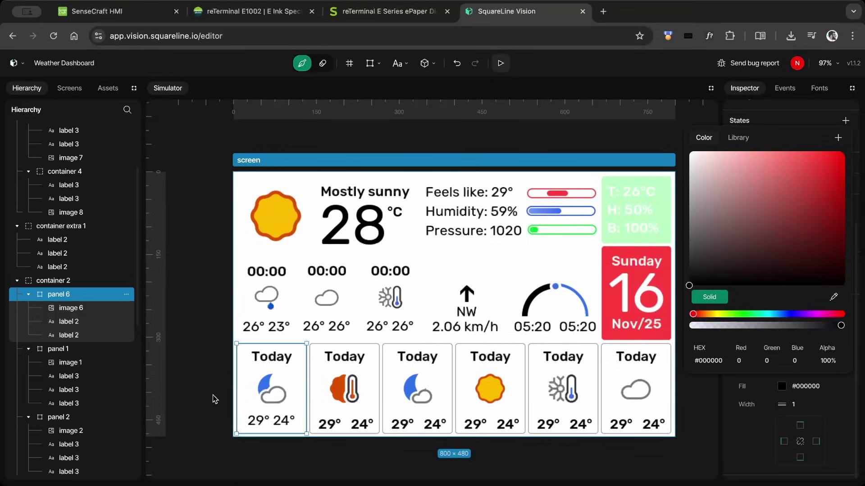
{"action": "left_click", "coordinate": [366, 375]}
{"action": "left_click", "coordinate": [781, 386]}
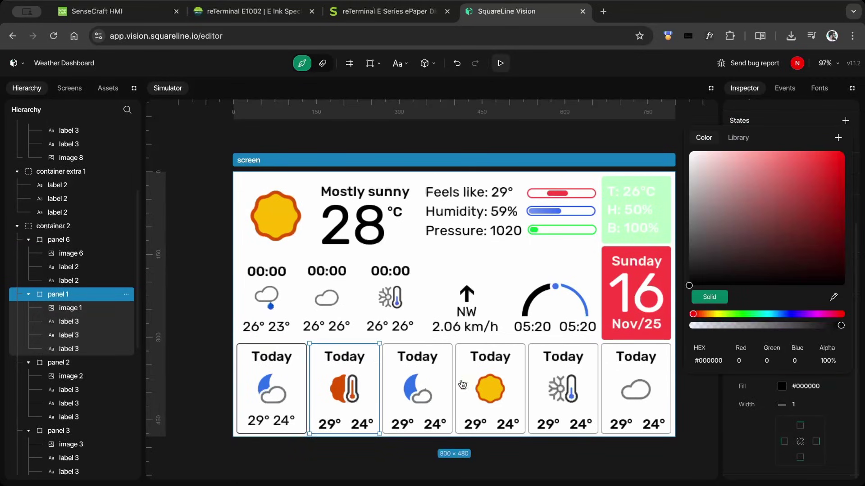
{"action": "left_click", "coordinate": [446, 371]}
Step: Export the project's UI files
{"action": "key", "text": "Escape"}
{"action": "left_click", "coordinate": [14, 63]}
{"action": "left_click", "coordinate": [28, 168]}
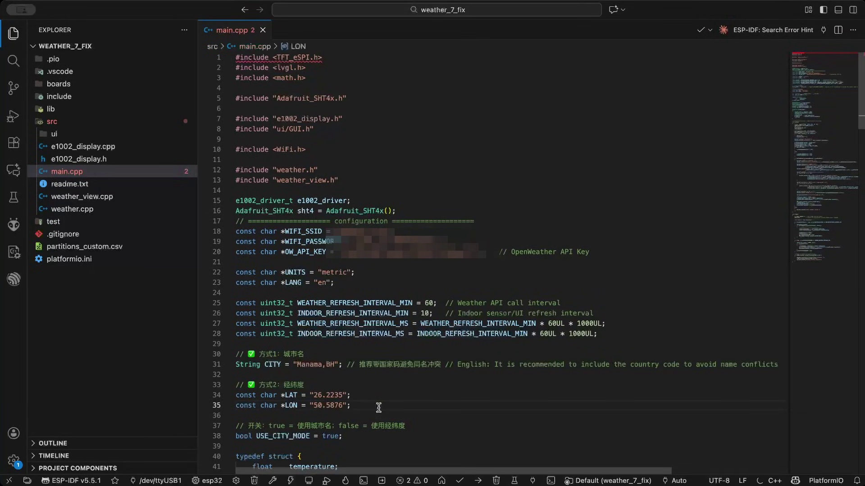
Step: Choose /dev/cu.wchusbserial3140 as the upload serial port
{"action": "left_click", "coordinate": [675, 481]}
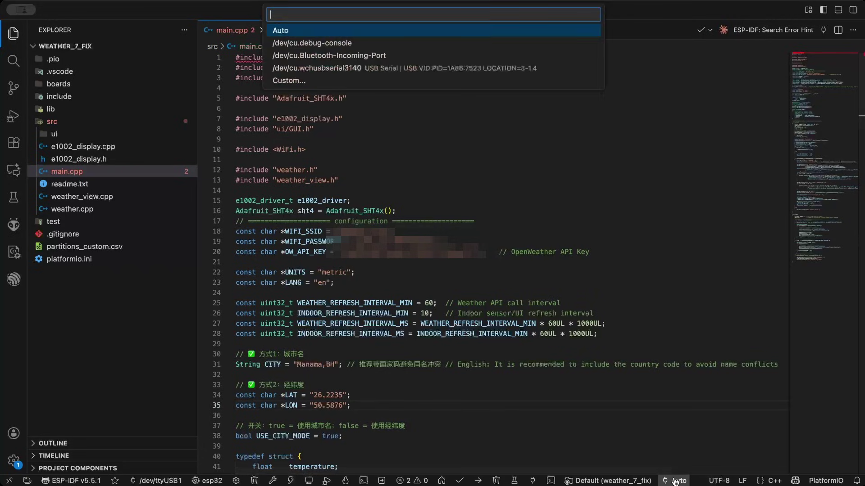